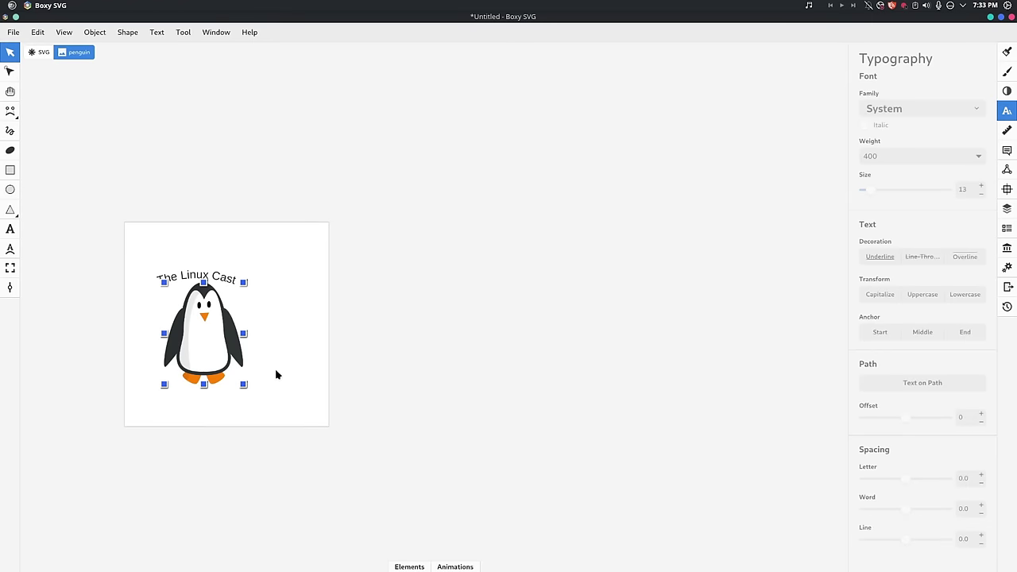
Move the penguin toward the middle of the page and place the "The Linux Cast" text just above its head
scroll(310, 289, "left", 3)
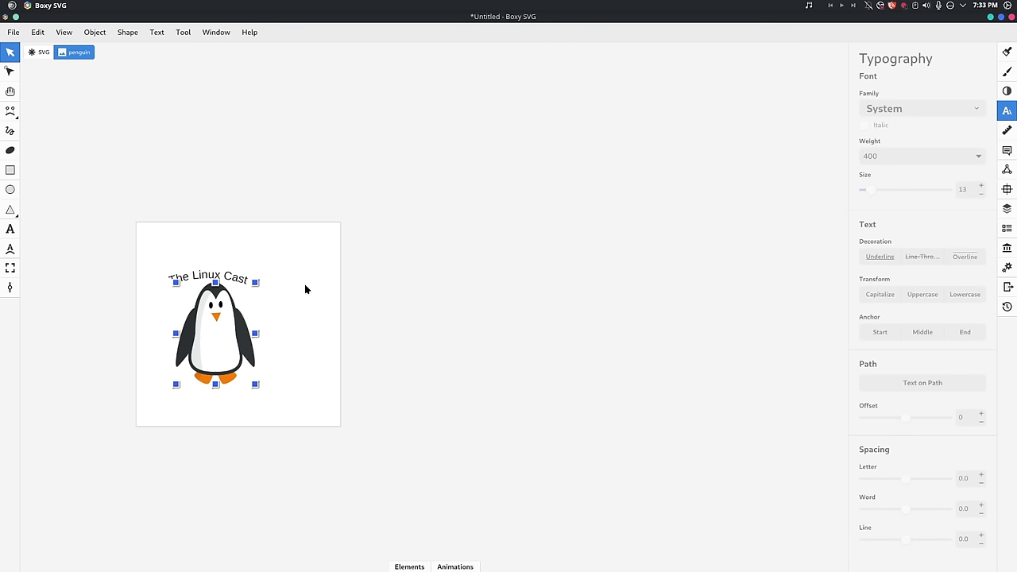
scroll(306, 288, "left", 5)
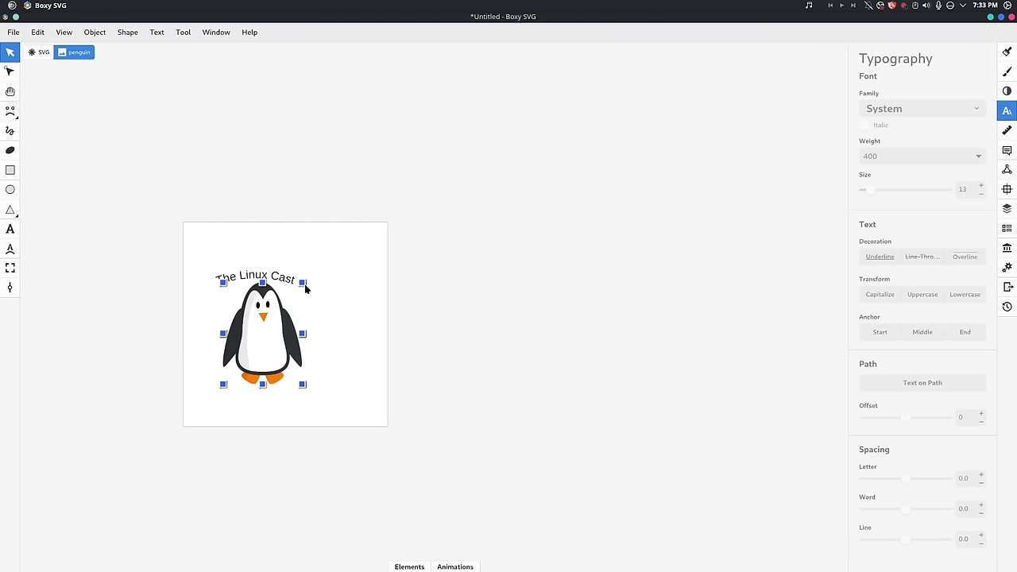
scroll(306, 289, "left", 2)
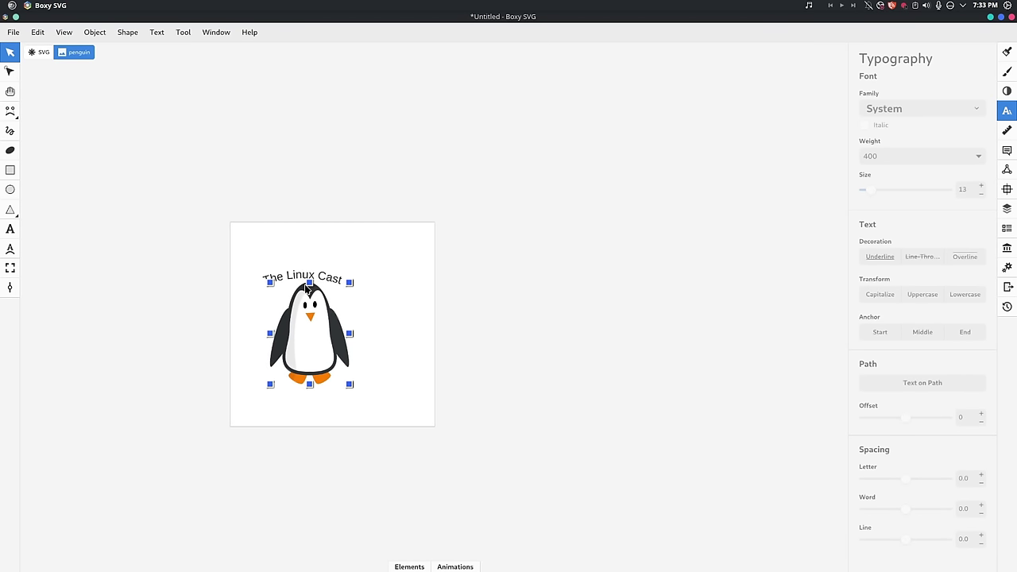
scroll(306, 289, "up", 2)
scroll(306, 289, "up", 3)
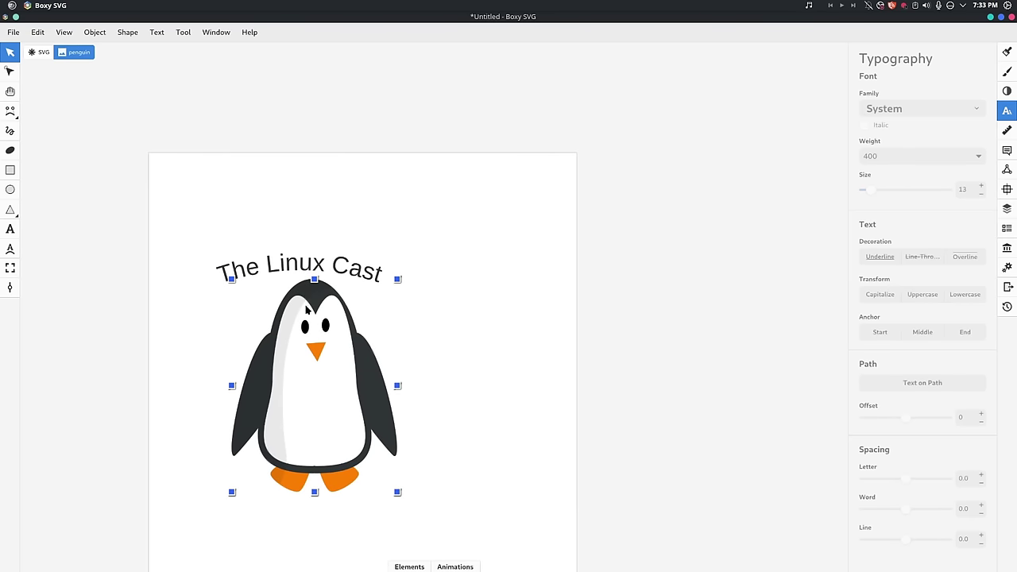
left_click_drag(309, 315, 391, 321)
left_click_drag(307, 272, 342, 251)
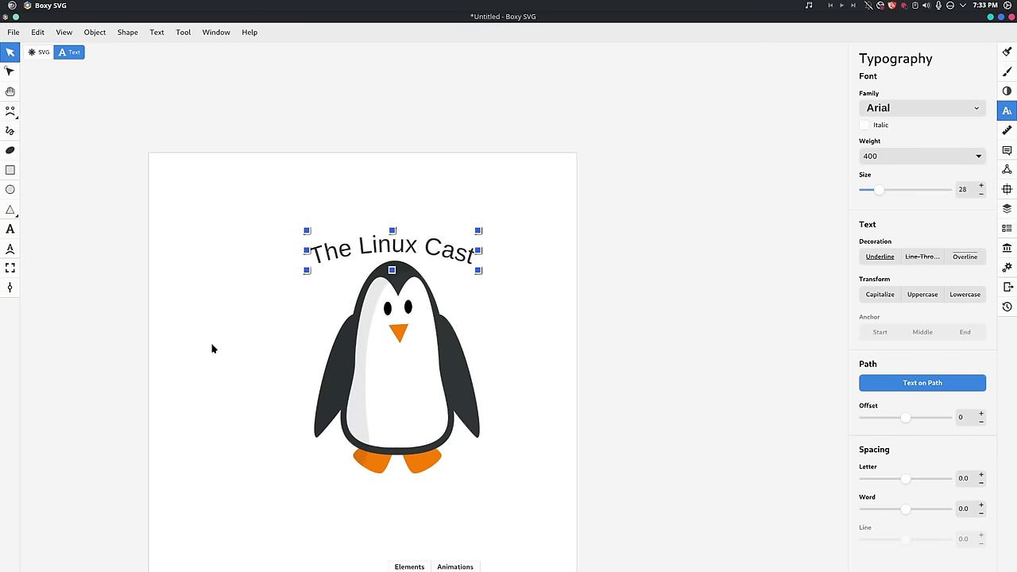
Add the straight text "Patron" beside the penguin's feet
left_click(11, 229)
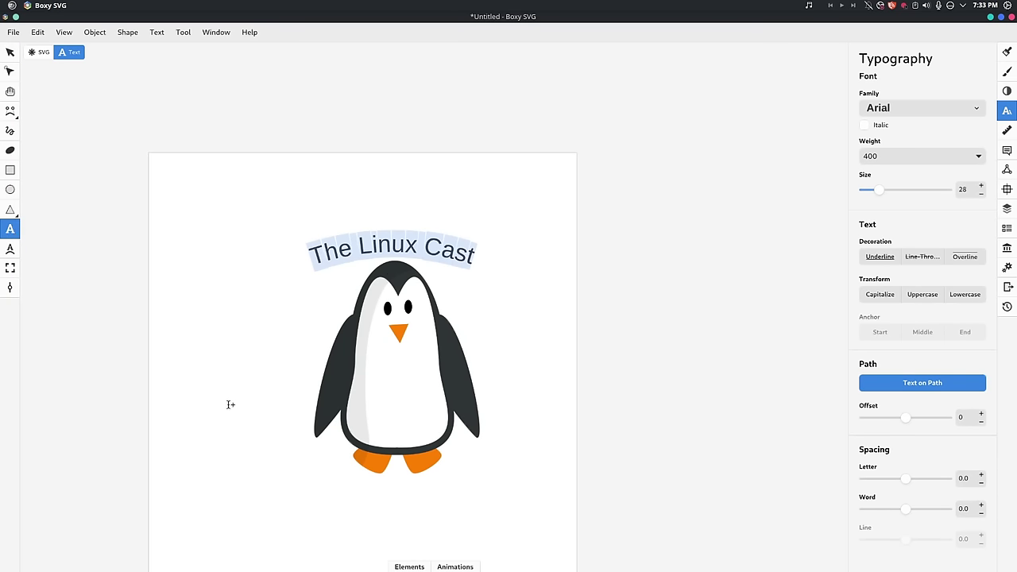
left_click(264, 470)
type("patreon")
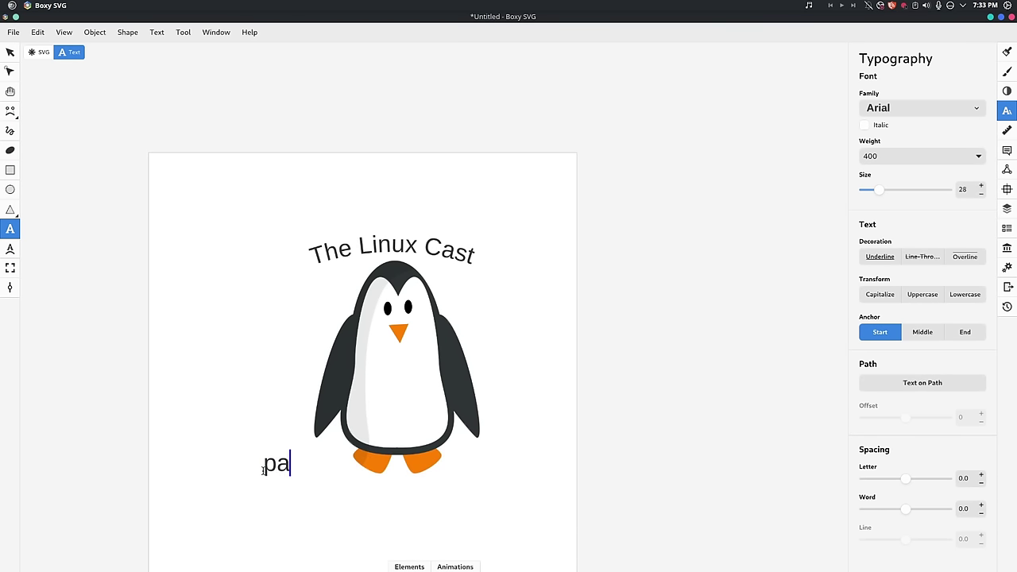
key("BackSpace")
key("BackSpace")
key("BackSpace")
key("BackSpace")
key("BackSpace")
key("BackSpace")
key("BackSpace")
type("Patron")
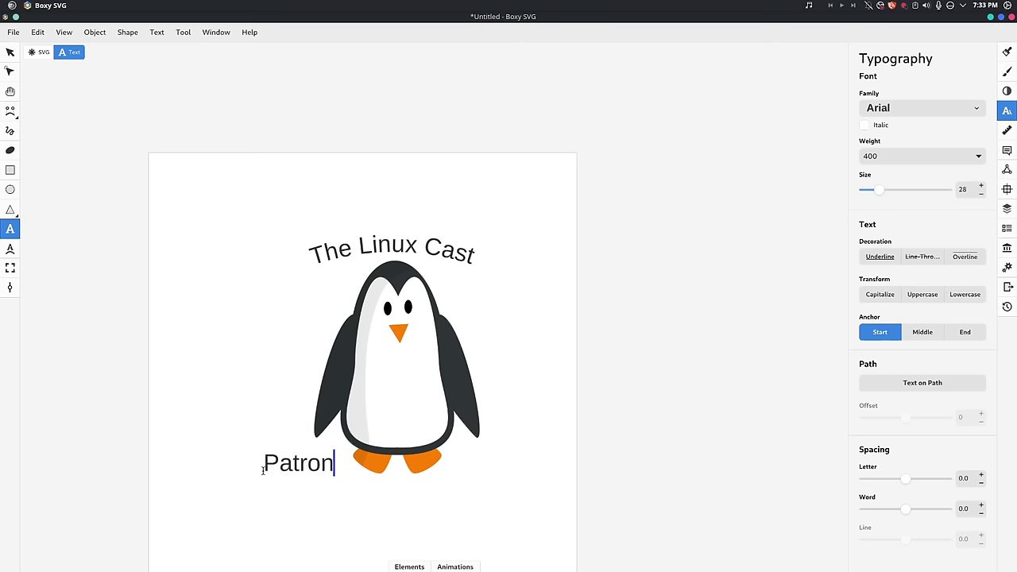
Try to curve the "Patron" text beside the penguin's feet by putting it on a path
left_click(935, 385)
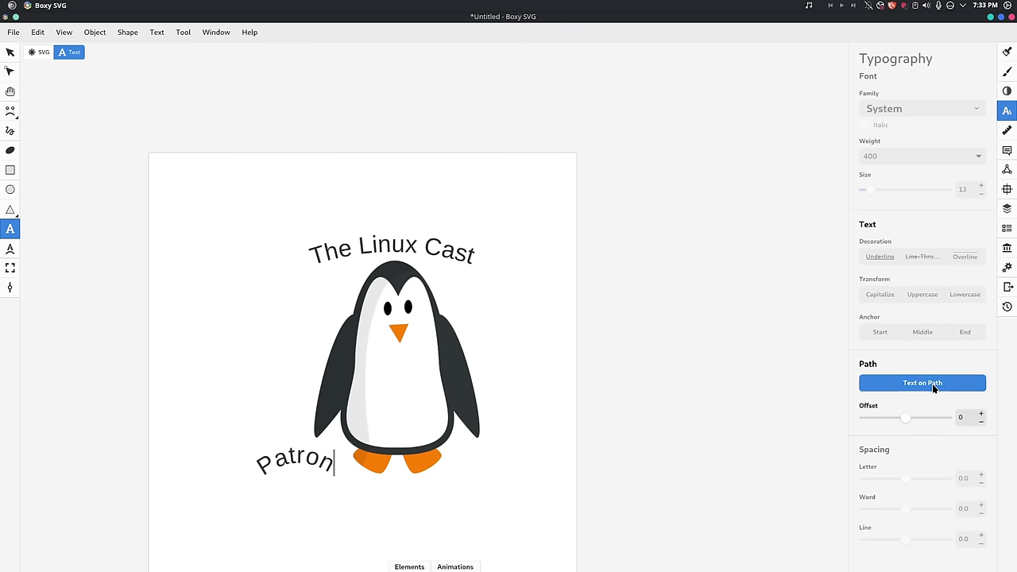
left_click(934, 385)
left_click(932, 384)
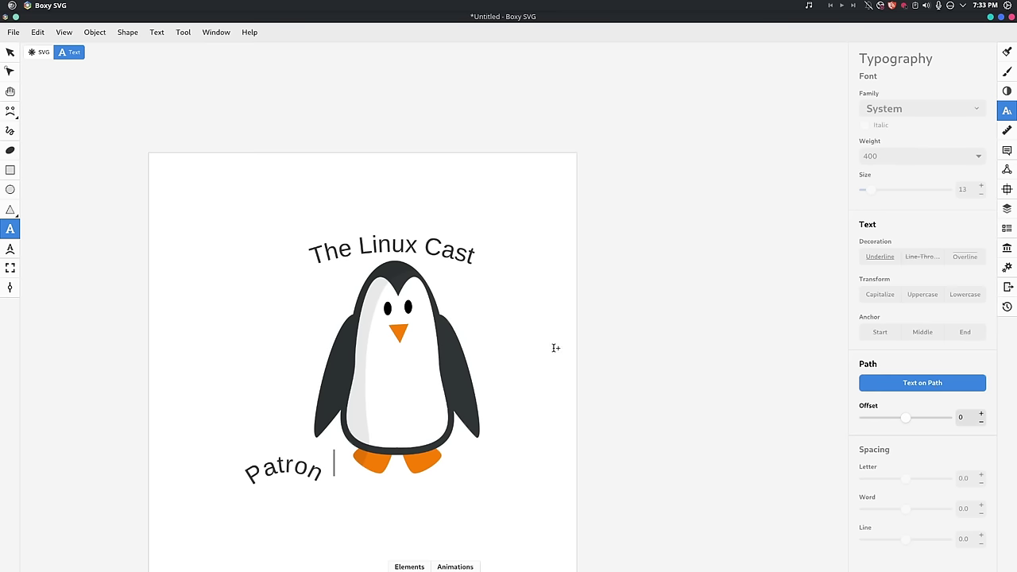
left_click(11, 90)
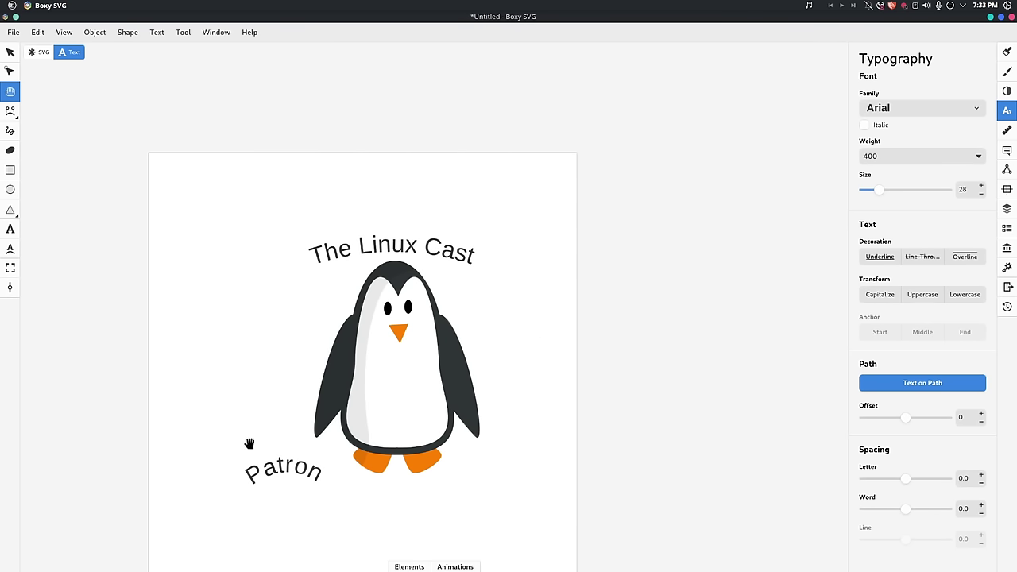
left_click_drag(286, 467, 310, 456)
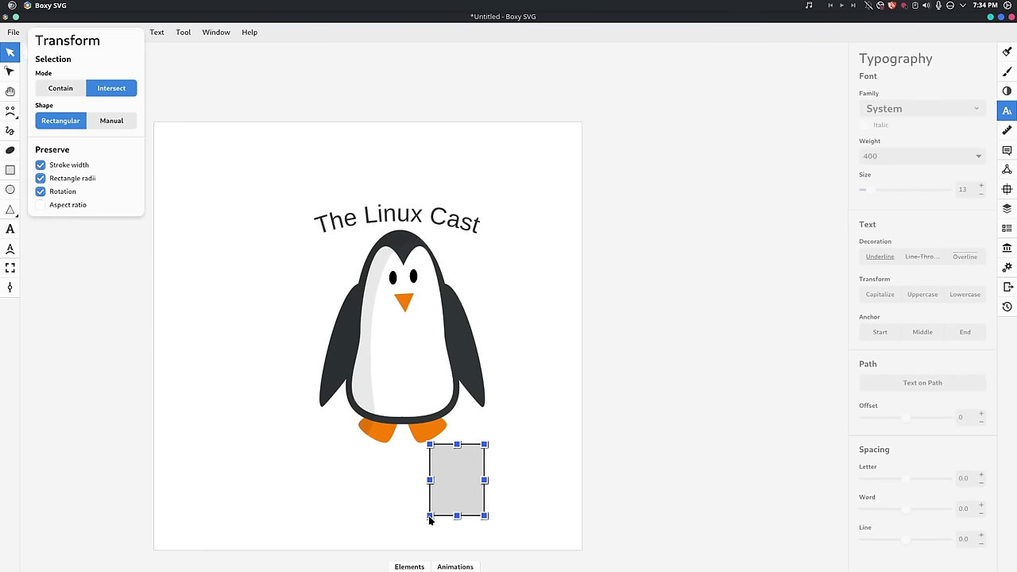
Reshape the grey rectangle over the penguin's belly and delete it
left_click_drag(431, 517, 400, 513)
left_click_drag(444, 447, 413, 342)
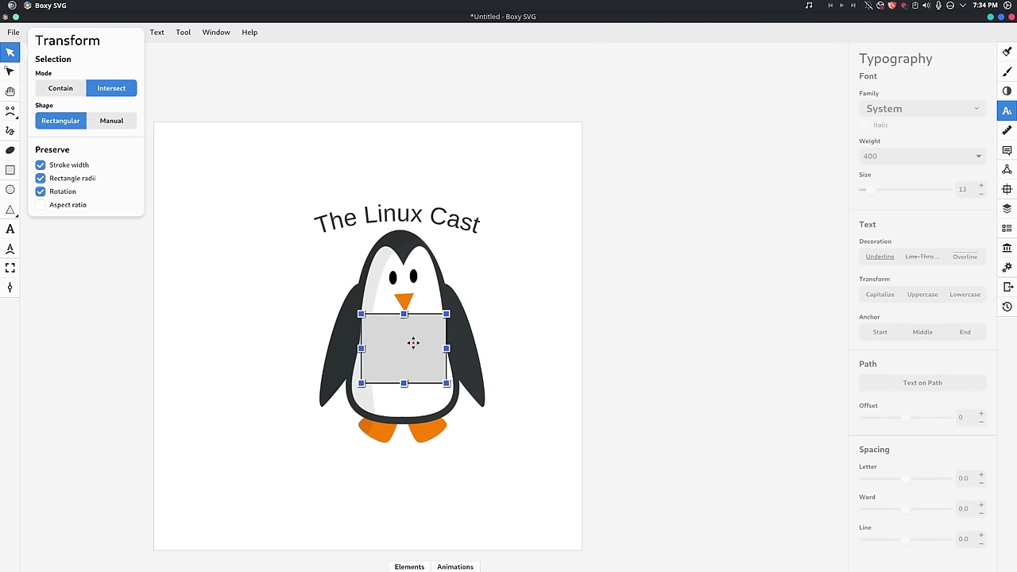
key("Delete")
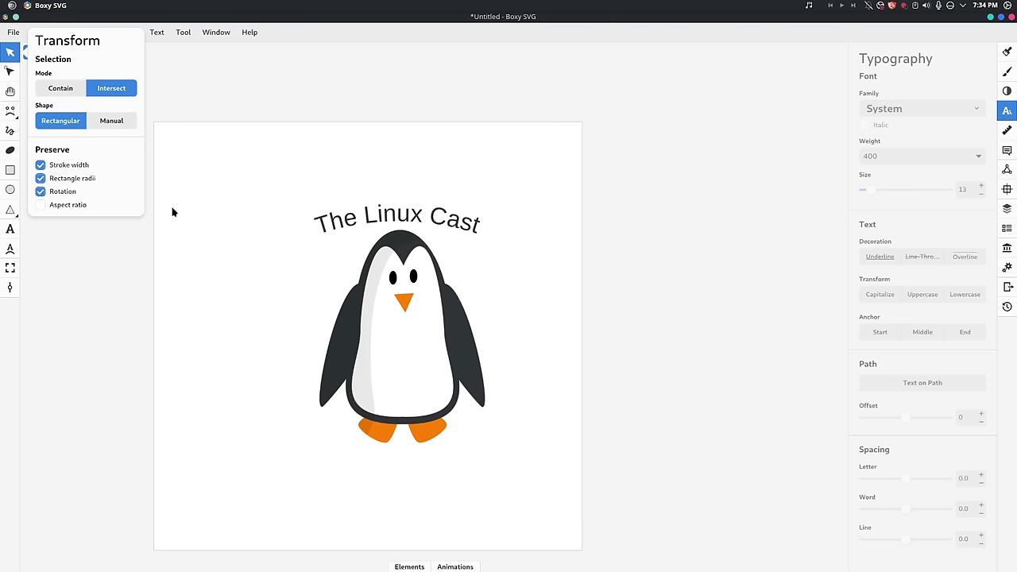
Draw curved text along an arc below the penguin's feet and replace its placeholder with "Patron"
left_click(10, 249)
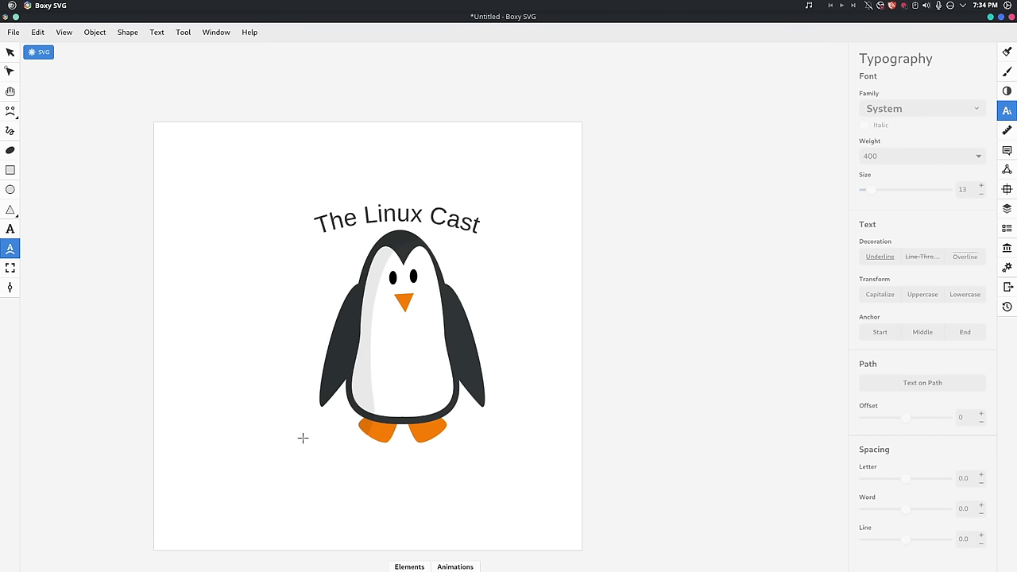
mouse_move(313, 431)
left_mouse_down()
mouse_move(363, 468)
mouse_move(425, 468)
mouse_move(477, 450)
mouse_move(507, 393)
left_mouse_up()
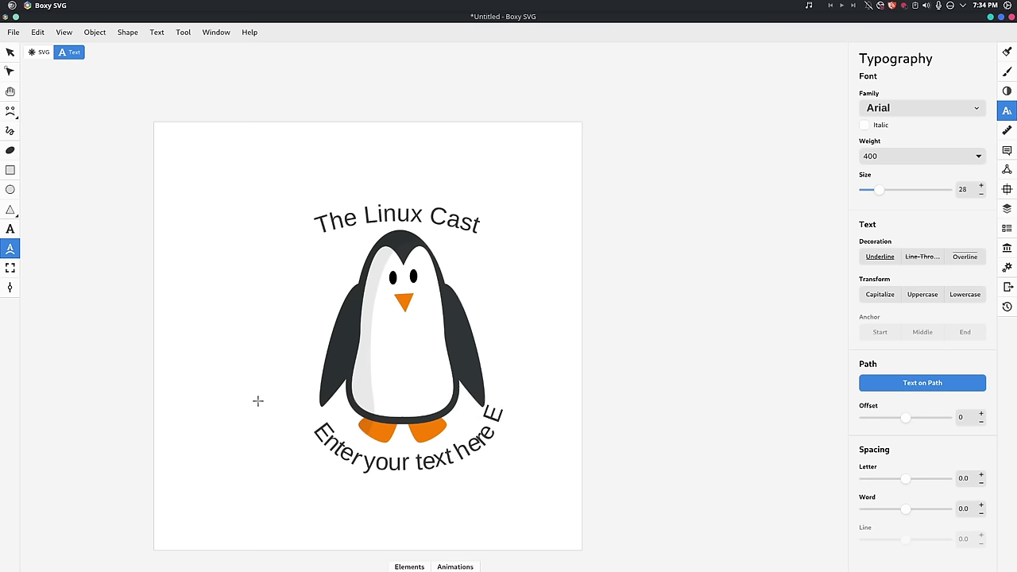
left_click(11, 231)
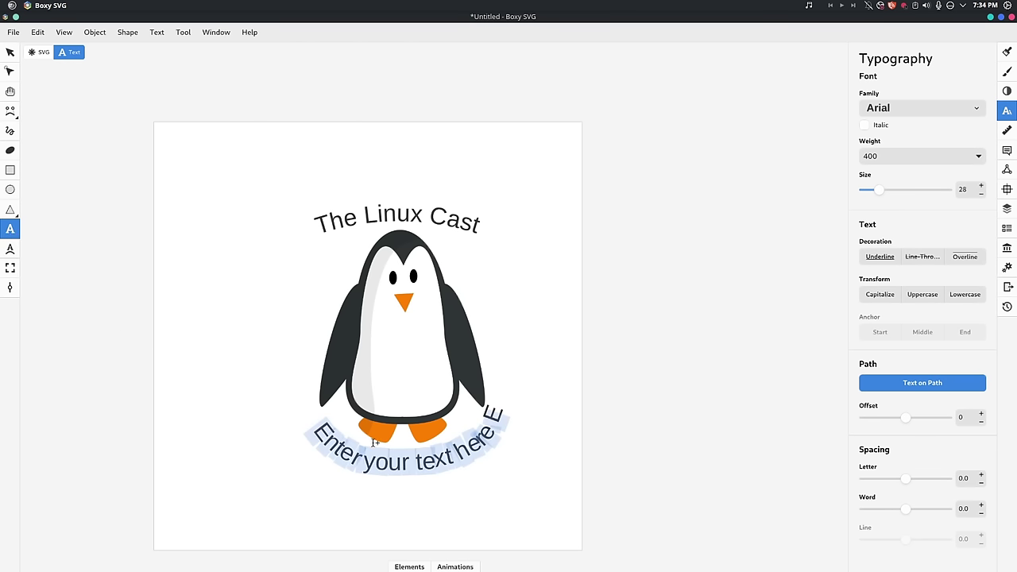
type("Patron")
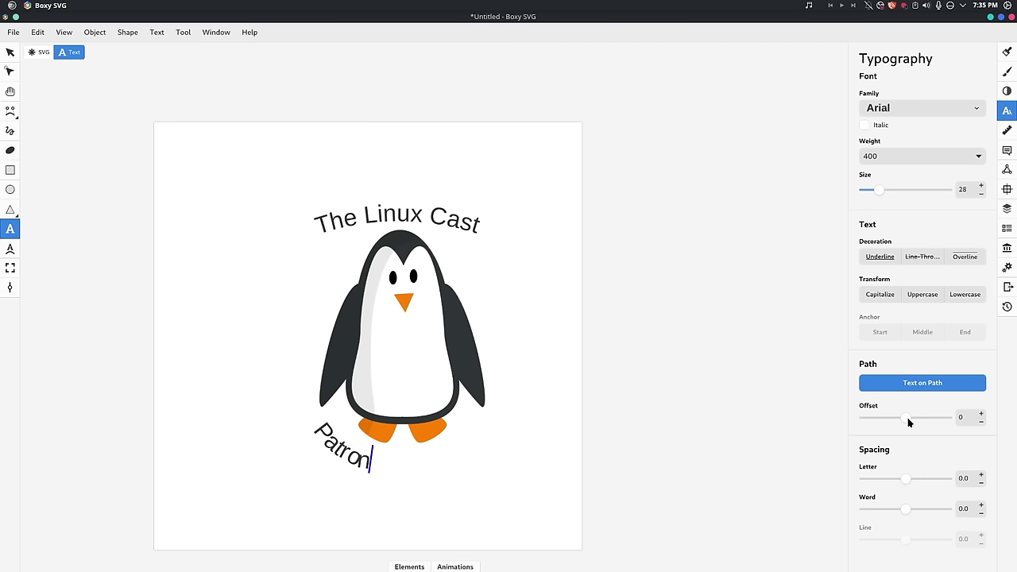
Set the curved "Patron" text's letter spacing to 12.0 and its path offset to 56
left_click_drag(909, 422, 913, 422)
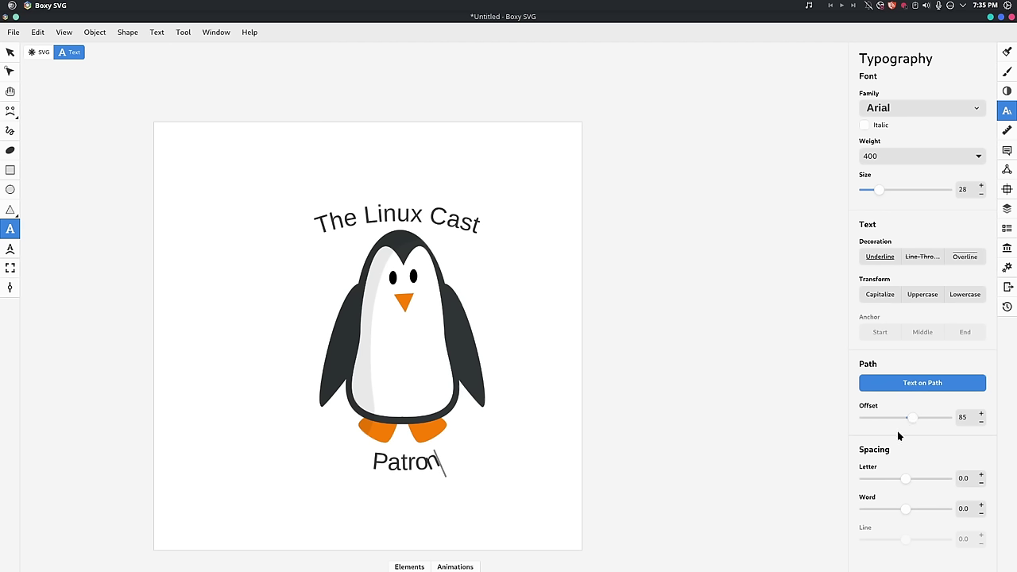
left_click_drag(906, 479, 930, 469)
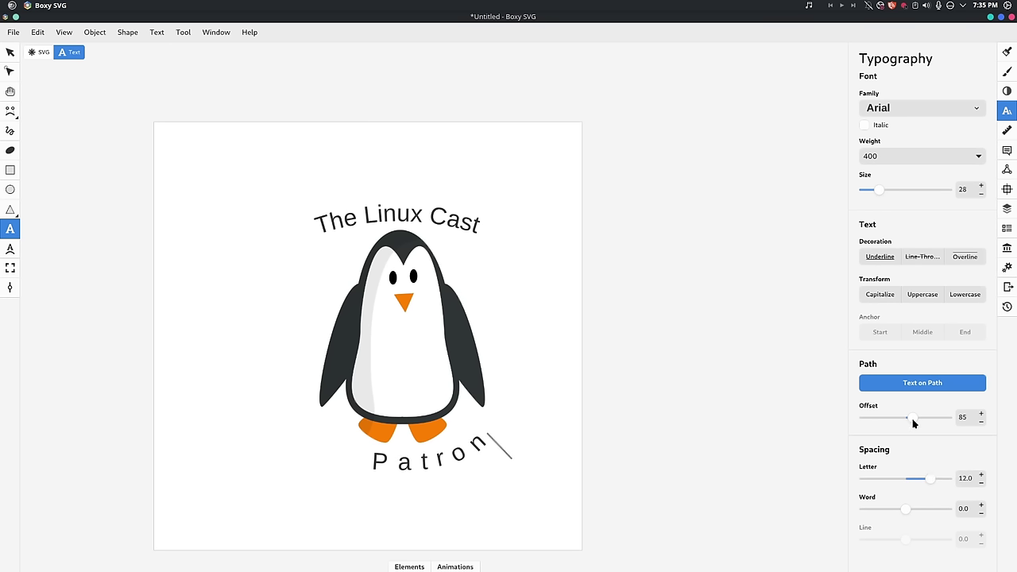
left_click_drag(913, 420, 910, 423)
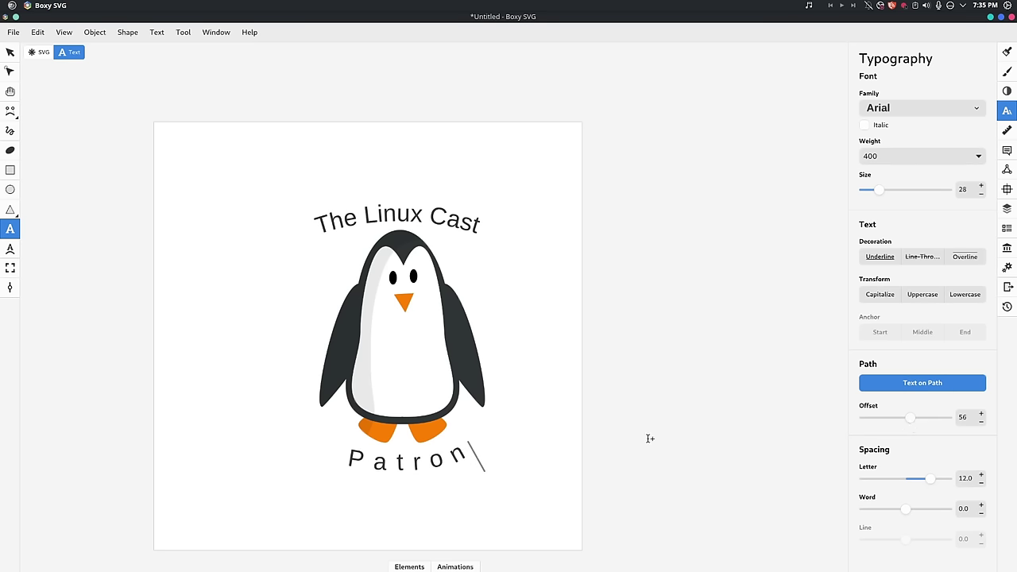
left_click(533, 449)
key("Escape")
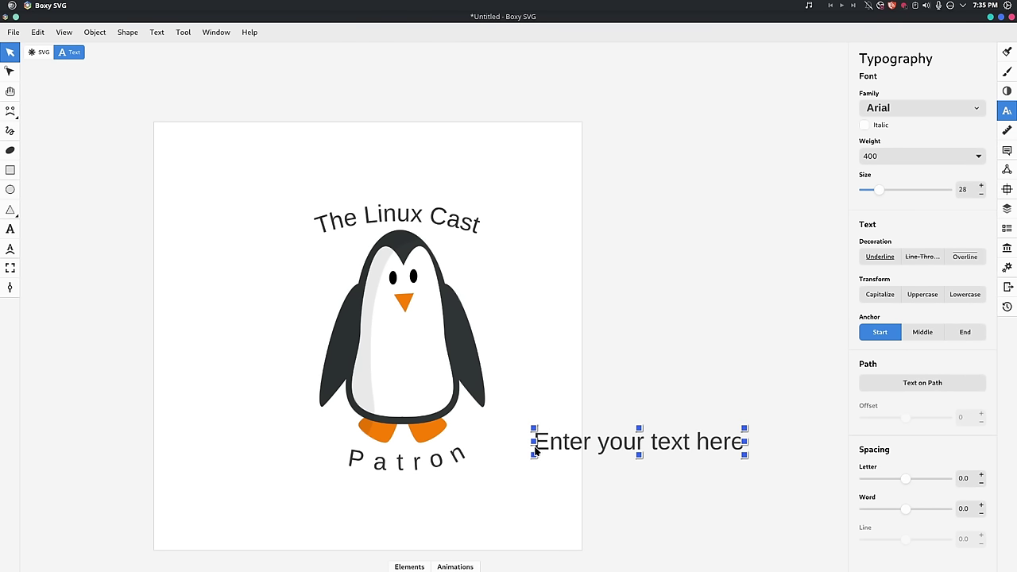
key("ctrl+z")
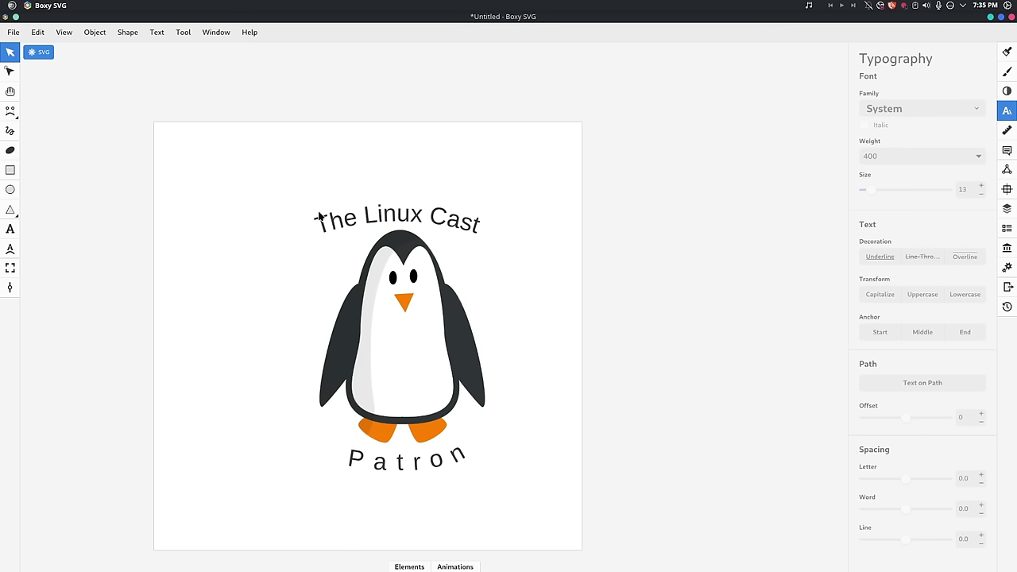
Move the penguin and both curved texts together to the centre of the page
left_click_drag(274, 208, 514, 508)
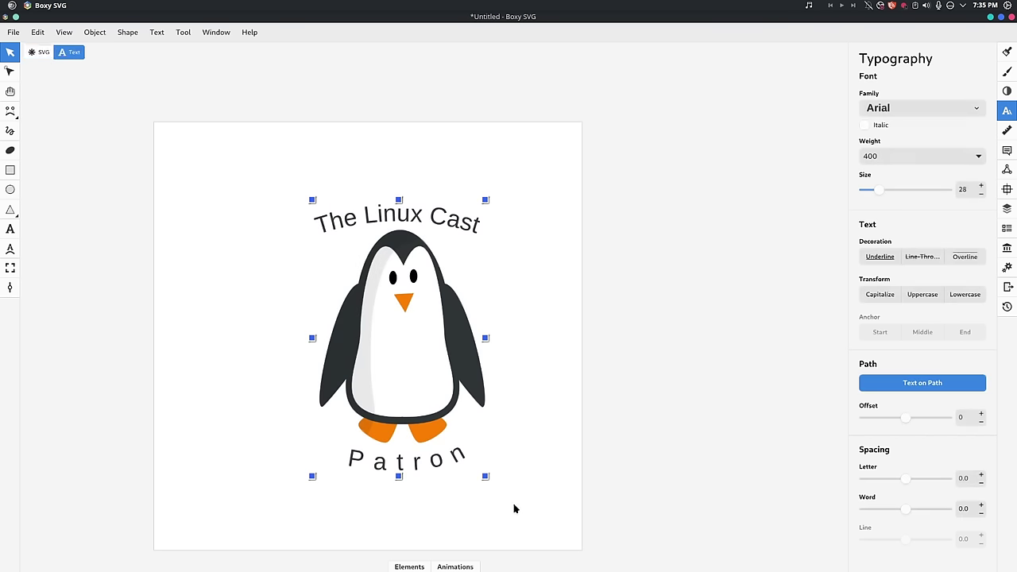
left_click_drag(416, 319, 385, 306)
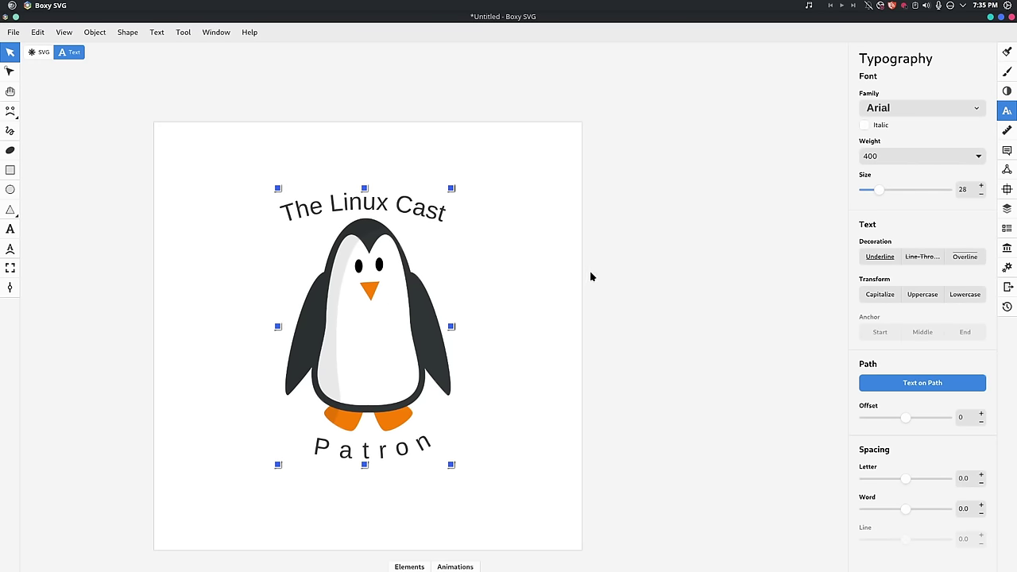
Examine the object list and browse the Pixabay bitmaps and vectors in the library
left_click(1008, 209)
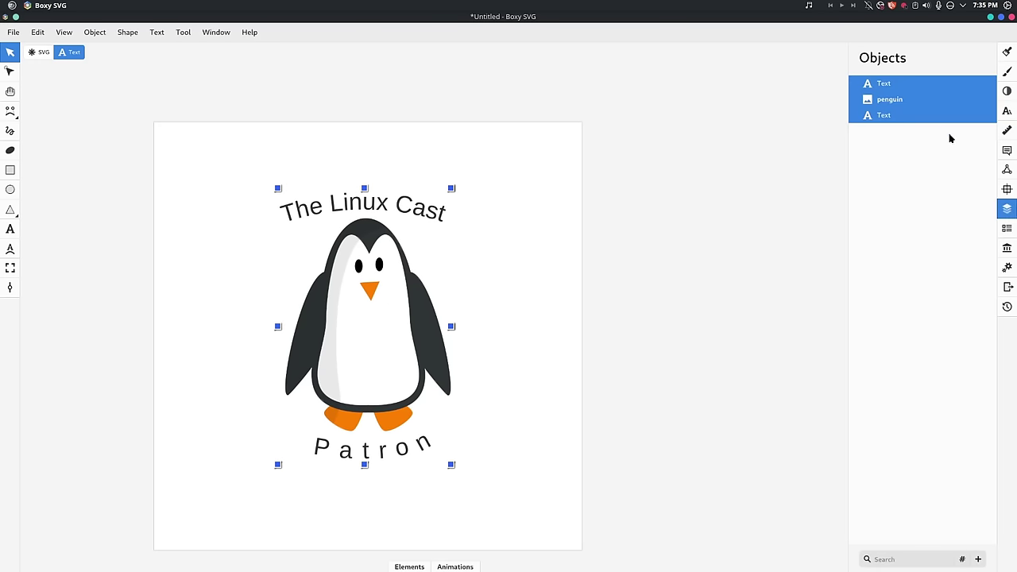
left_click(1007, 248)
scroll(939, 204, "down", 3)
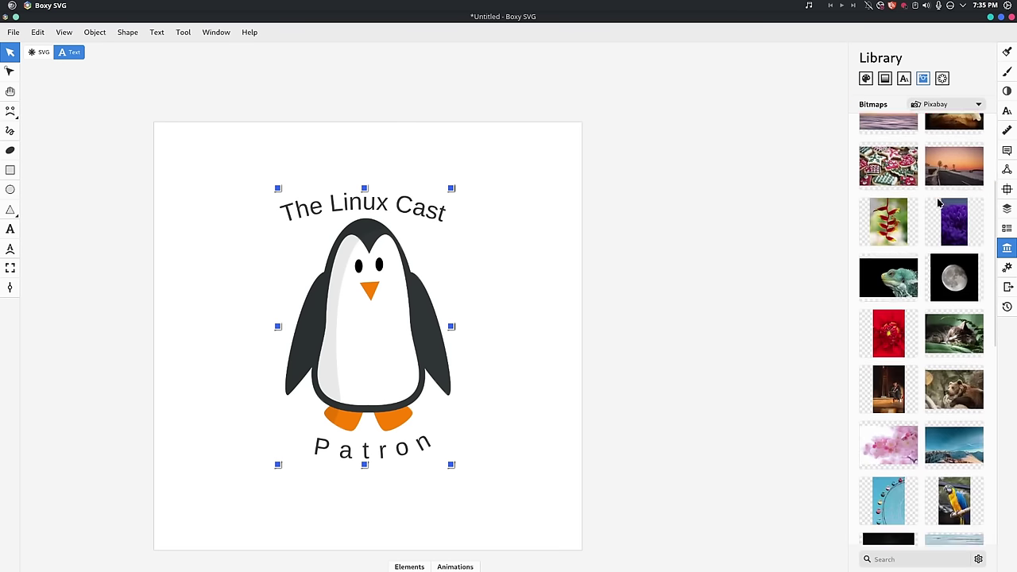
scroll(938, 204, "down", 15)
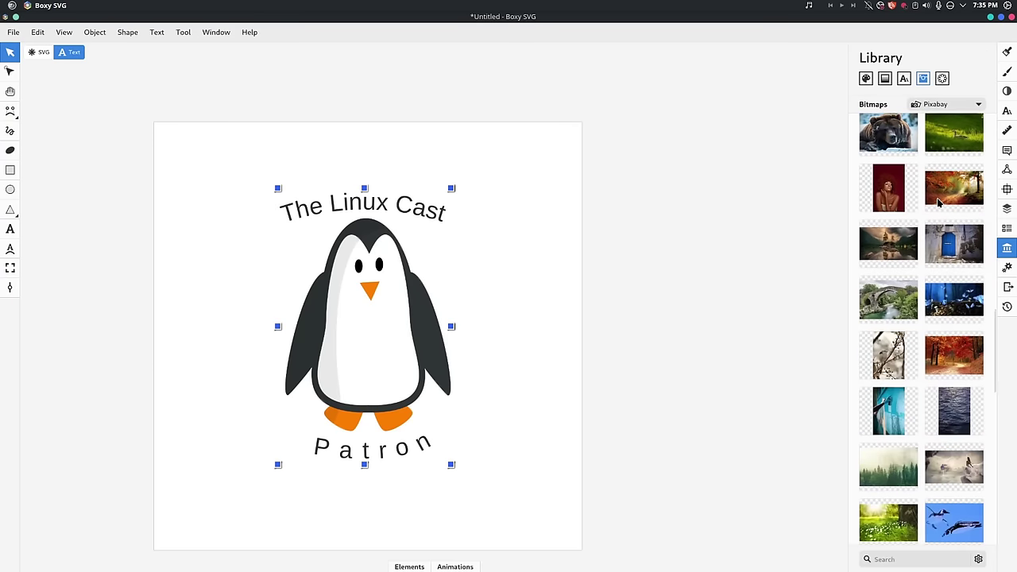
scroll(939, 203, "down", 10)
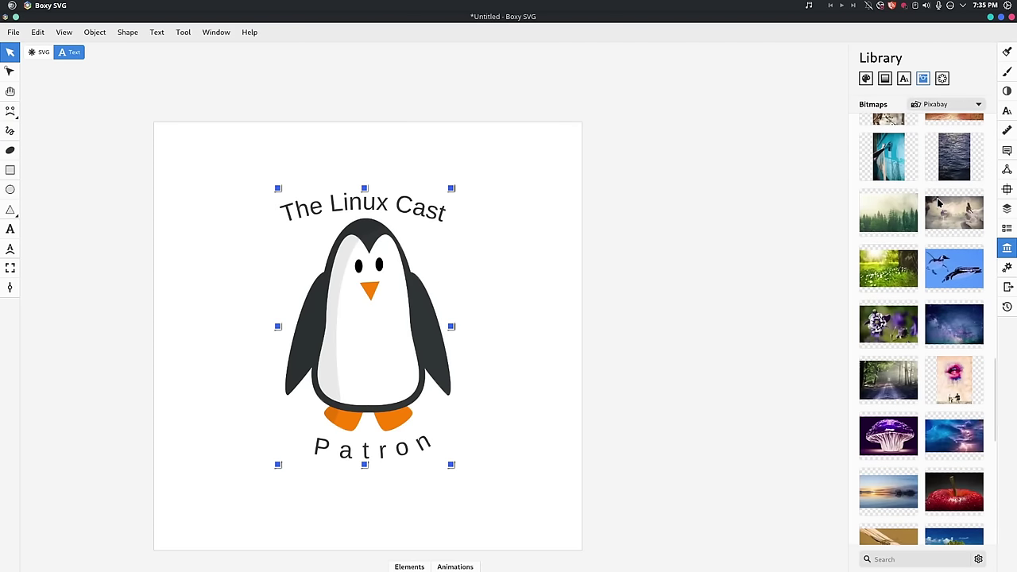
scroll(939, 204, "down", 10)
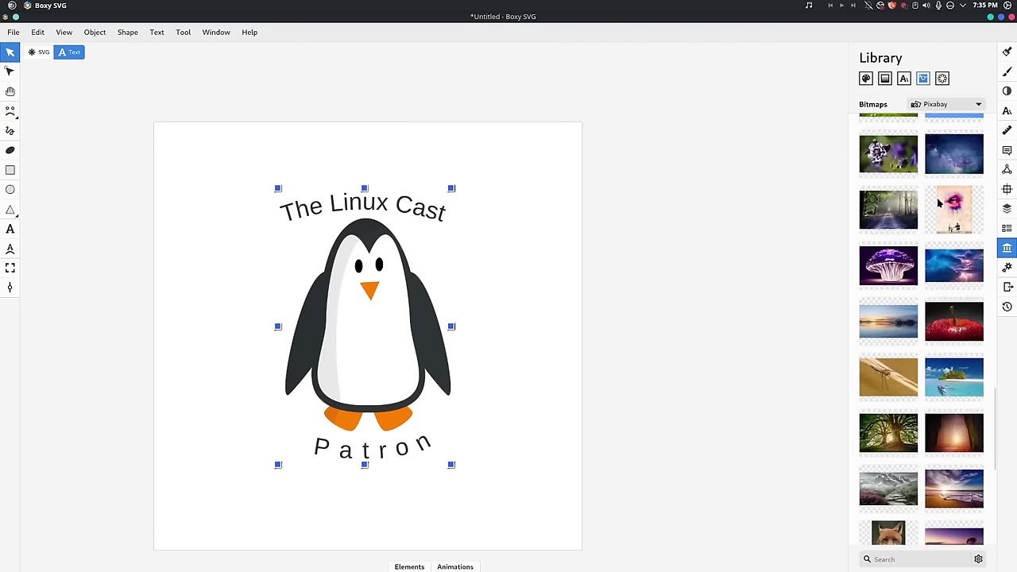
left_click(942, 79)
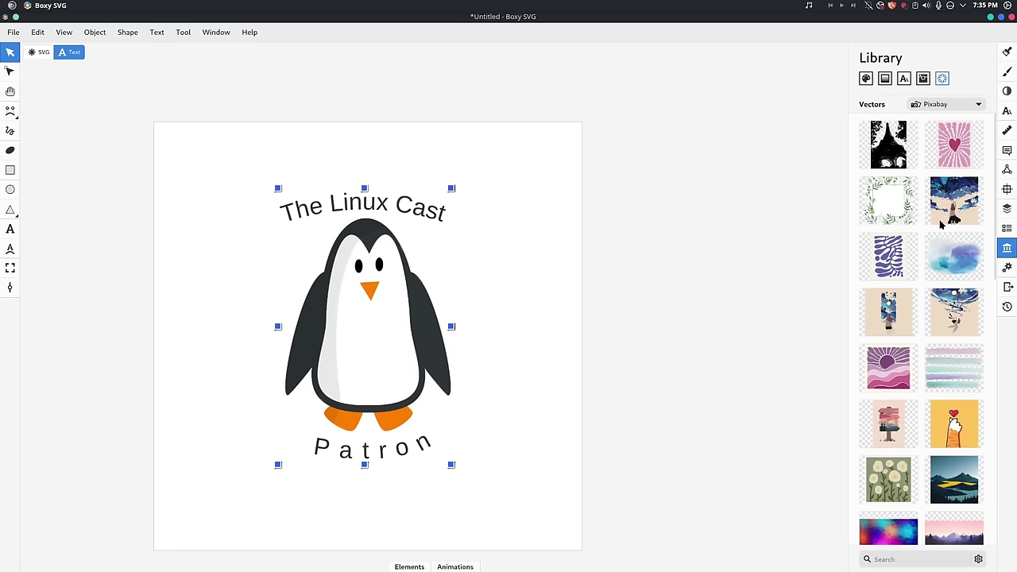
scroll(941, 226, "down", 4)
scroll(946, 238, "up", 3)
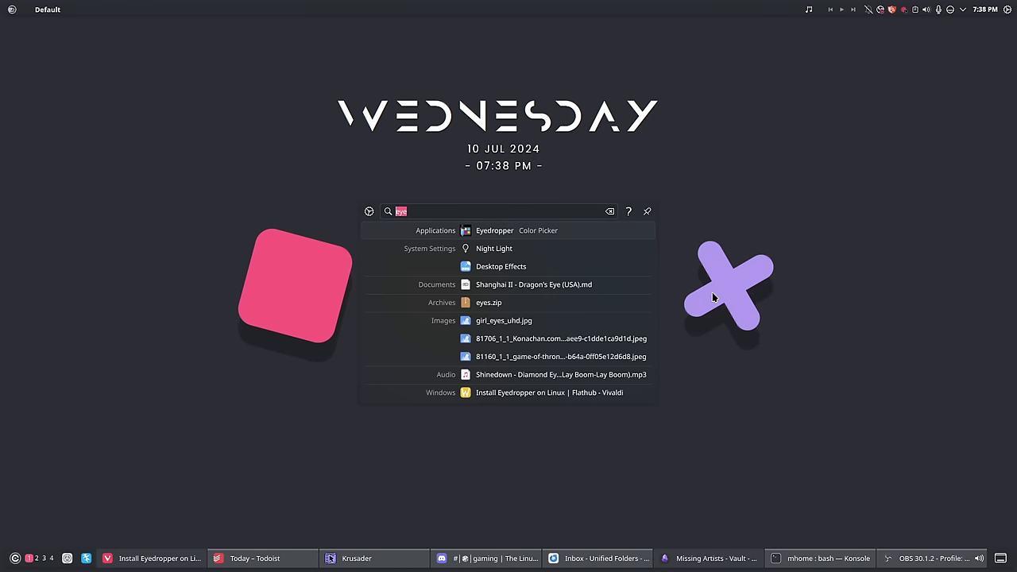
Launch Eyedropper and pick the colour of the pink rounded square on the desktop wallpaper
type("eye")
key("Return")
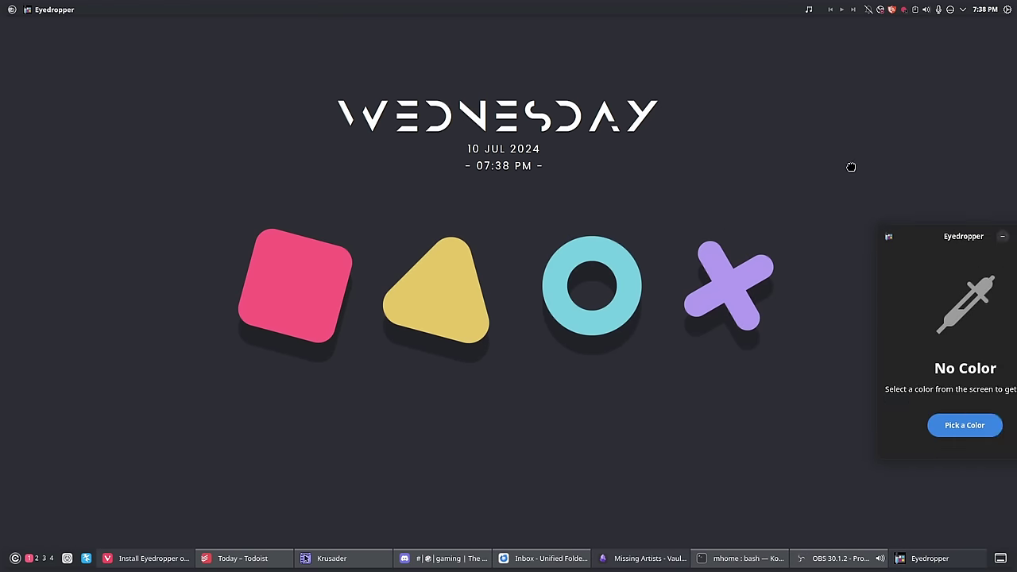
left_click_drag(903, 230, 429, 154)
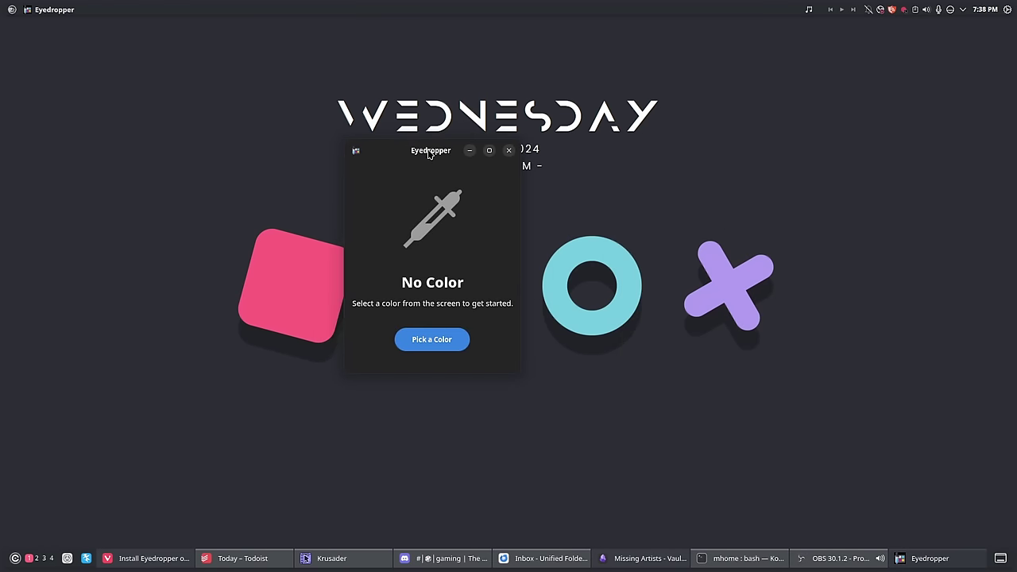
left_click(429, 342)
left_click(315, 337)
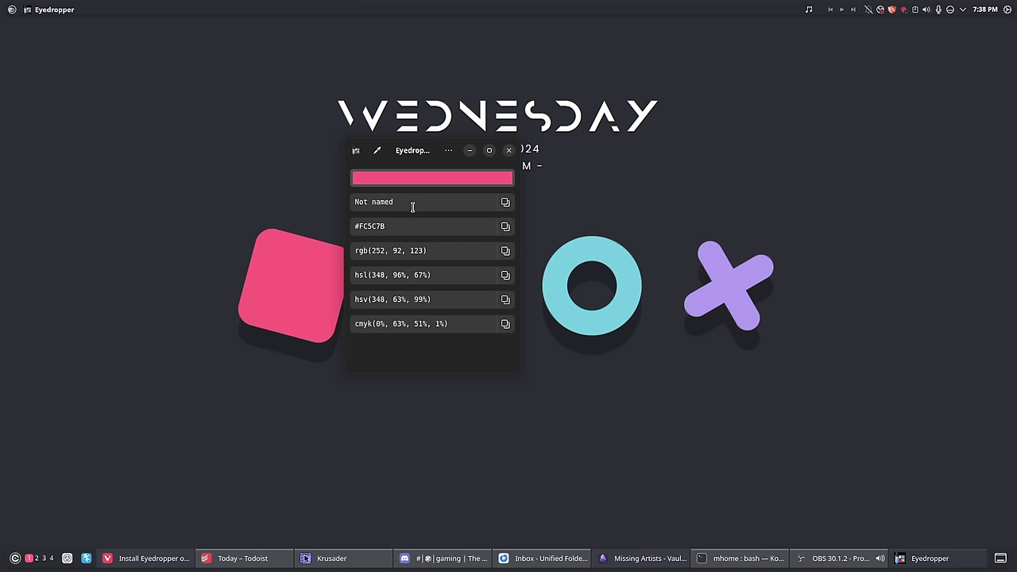
Enlarge the Eyedropper window and copy the hex code of the picked pink colour
left_click(448, 151)
left_click(448, 152)
left_click_drag(520, 374, 622, 472)
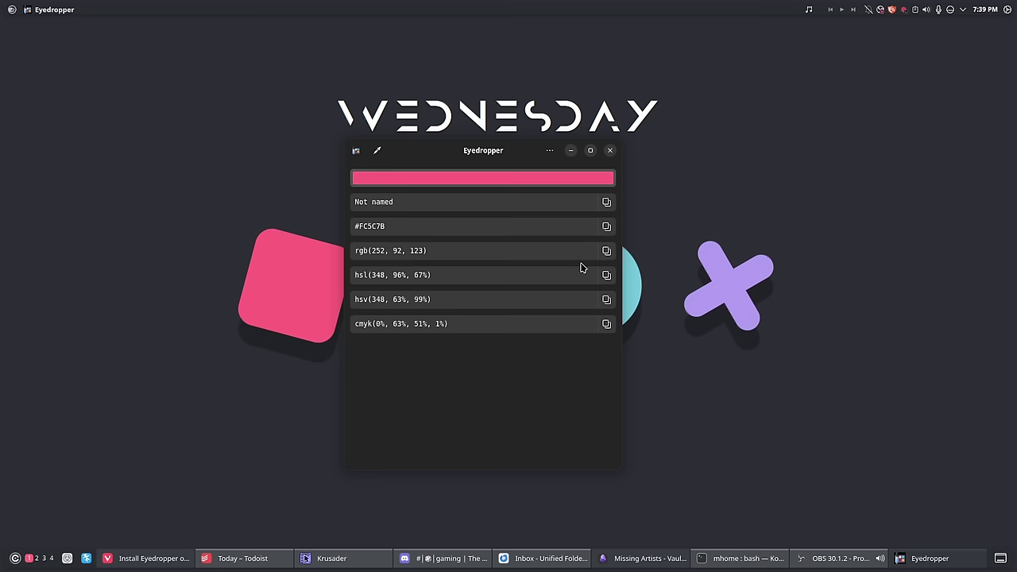
left_click(607, 226)
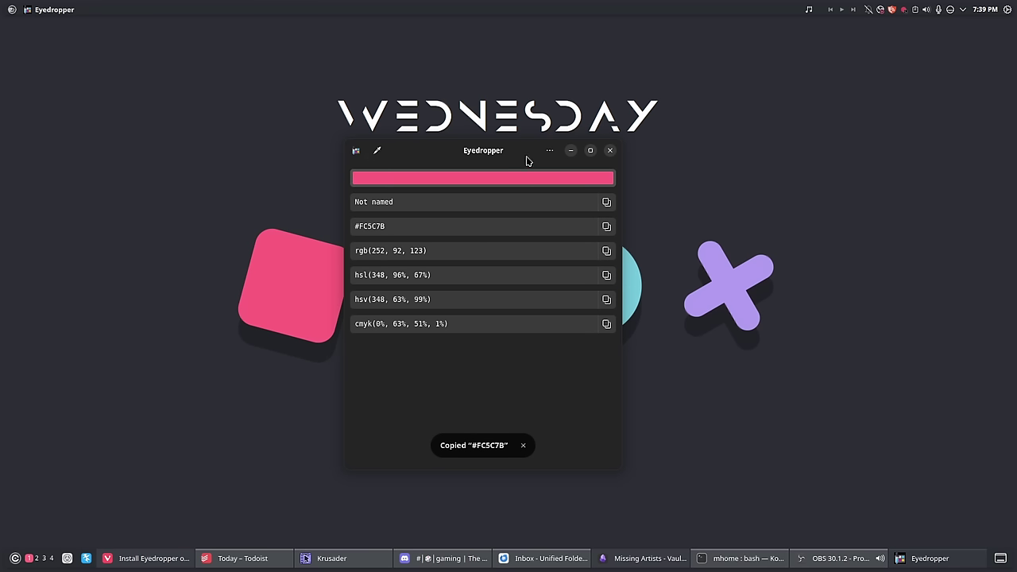
Review Eyedropper's general preferences, including the list of colour formats, and the format templates
left_click(548, 151)
left_click(542, 220)
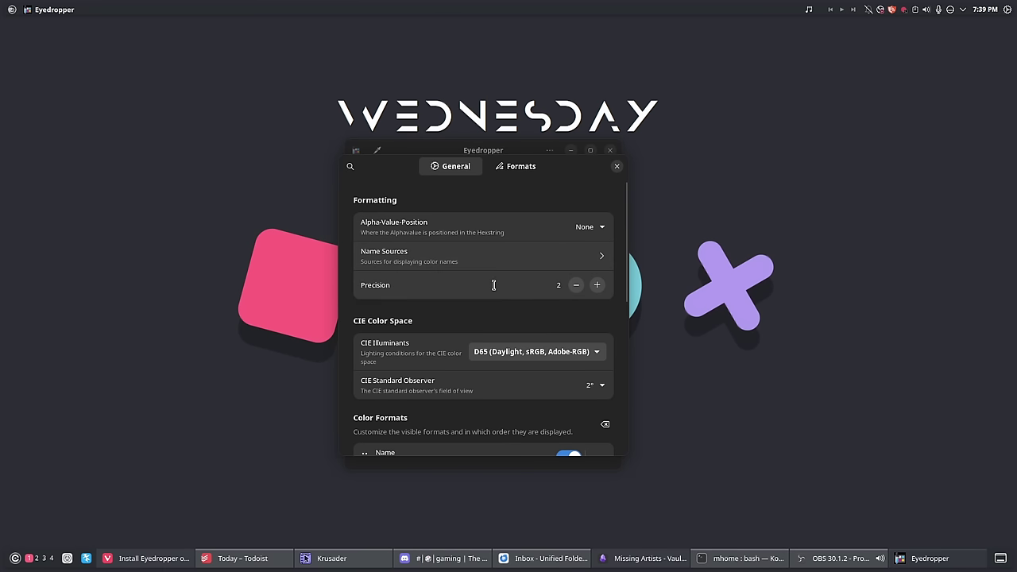
scroll(424, 316, "down", 10)
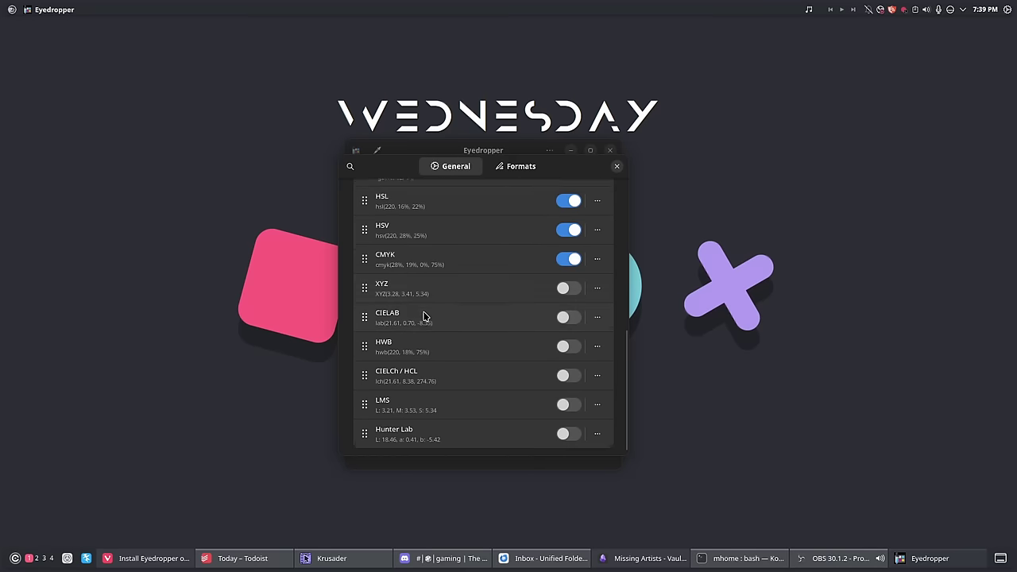
scroll(425, 317, "up", 10)
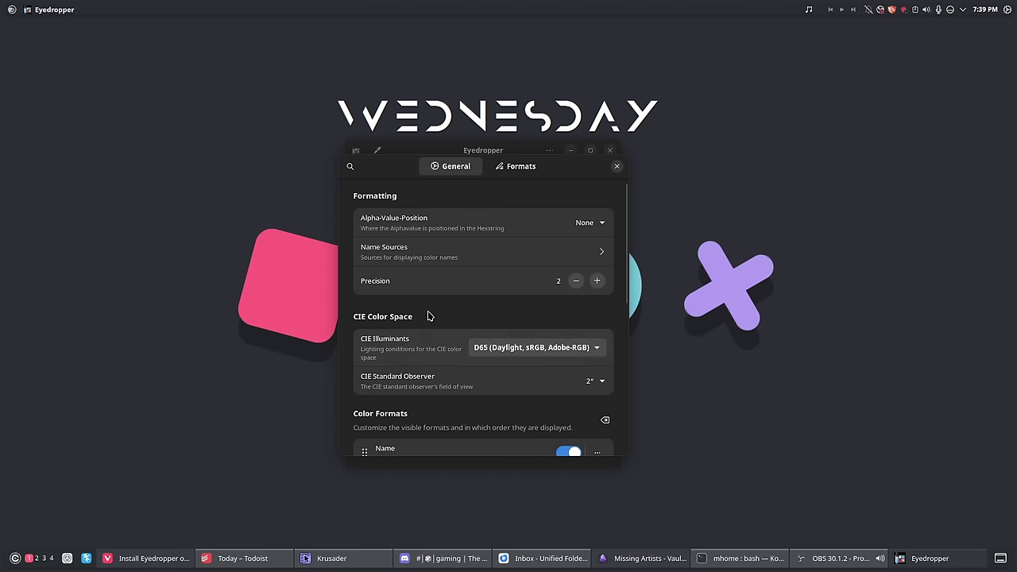
left_click(518, 168)
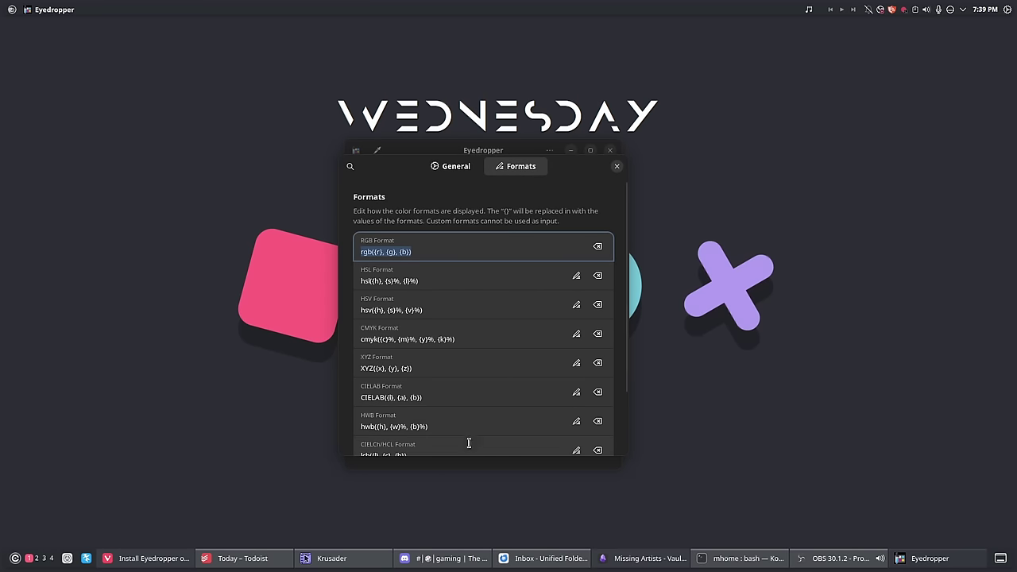
left_click(445, 168)
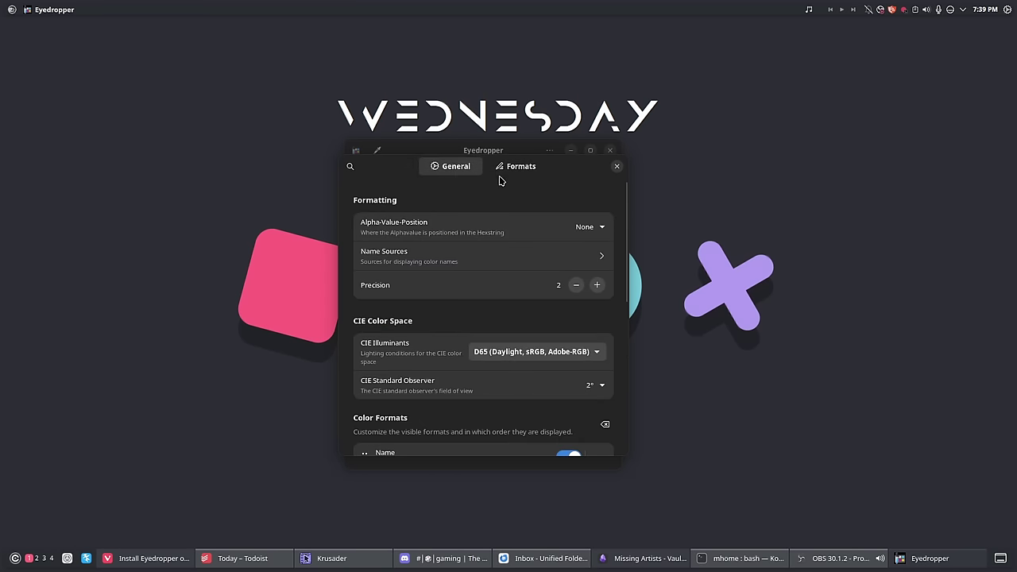
left_click(617, 170)
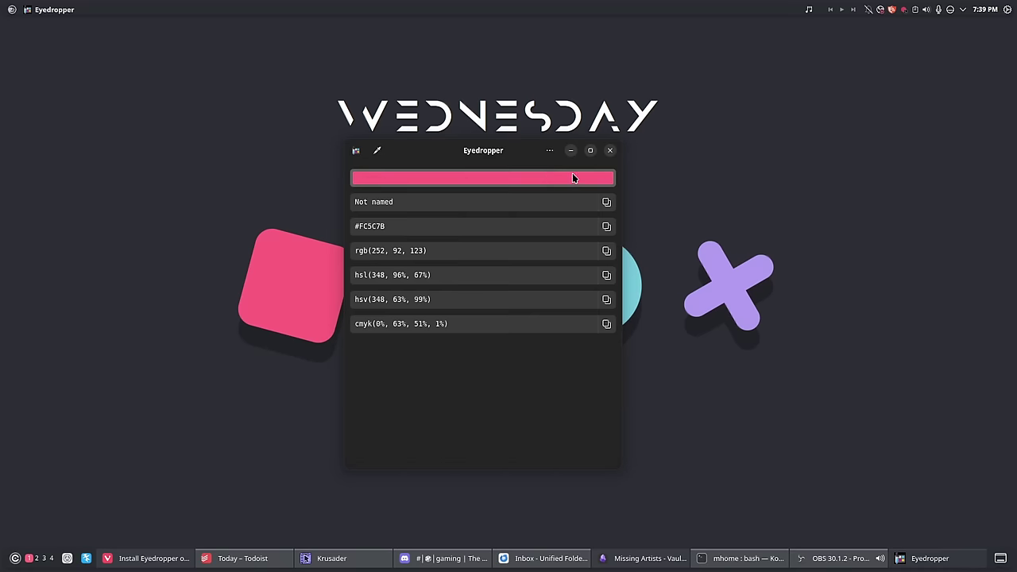
Pick the colour of the purple cross on the wallpaper and switch between purple and pink in the colour history
left_click(377, 150)
left_click(729, 286)
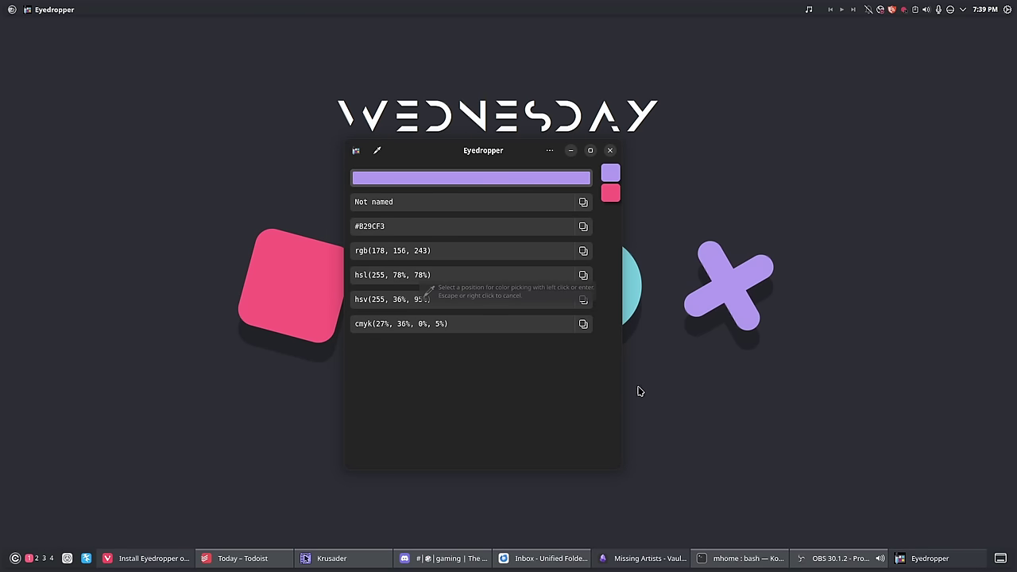
left_click(611, 194)
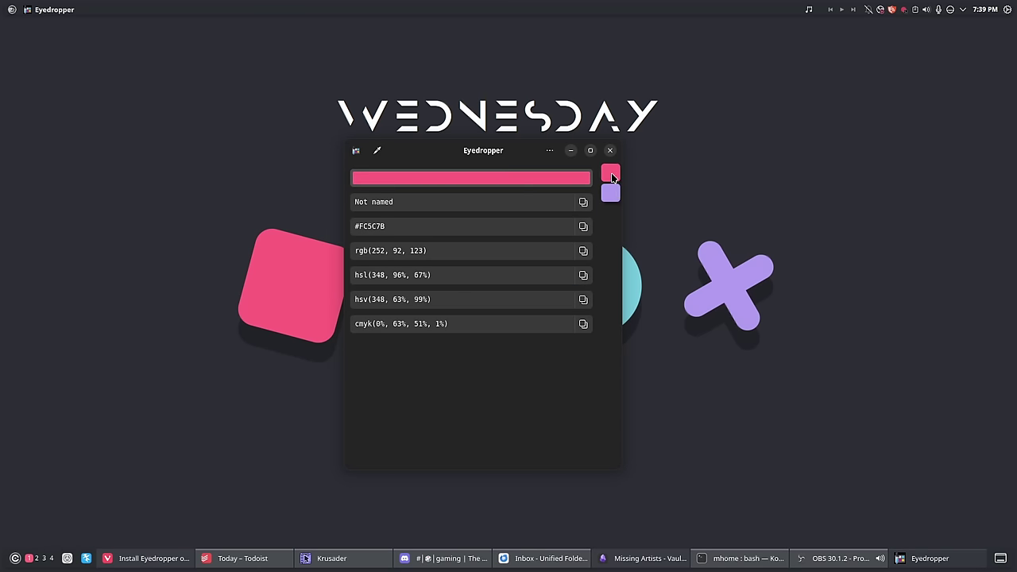
left_click(615, 191)
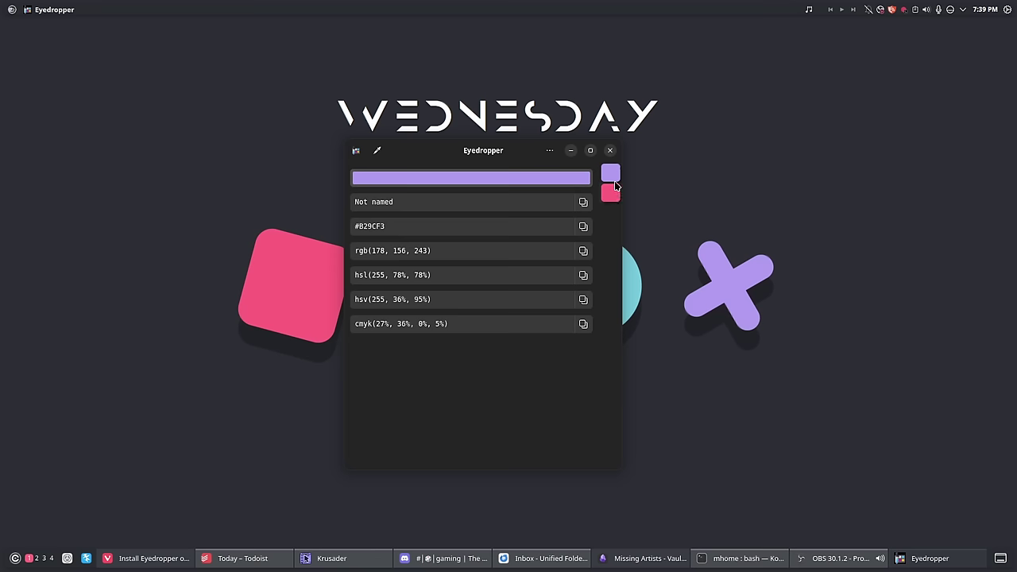
left_click(614, 192)
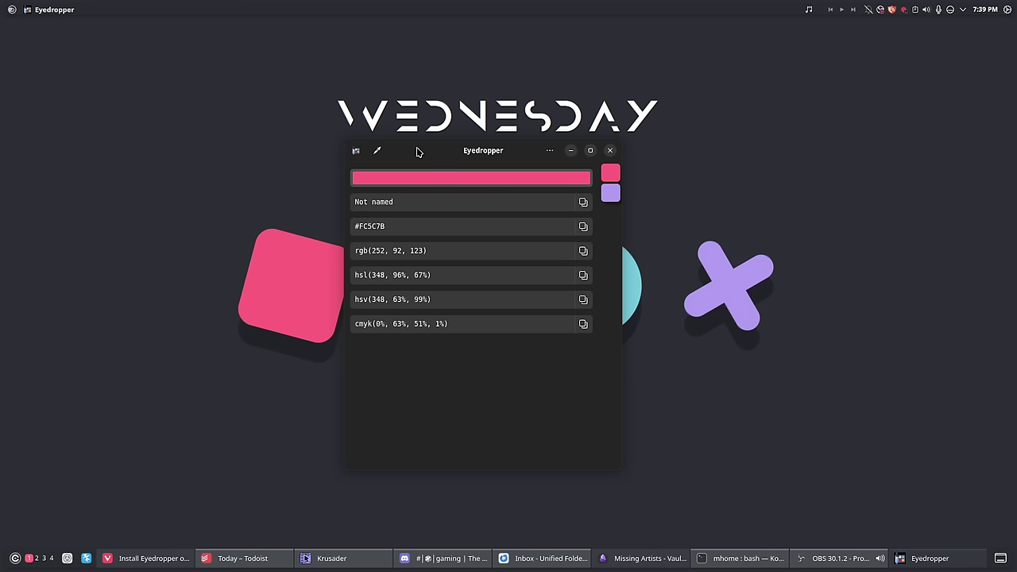
Pick the colour of the teal ring on the wallpaper and switch among the teal, purple and pink history colours
left_click(377, 150)
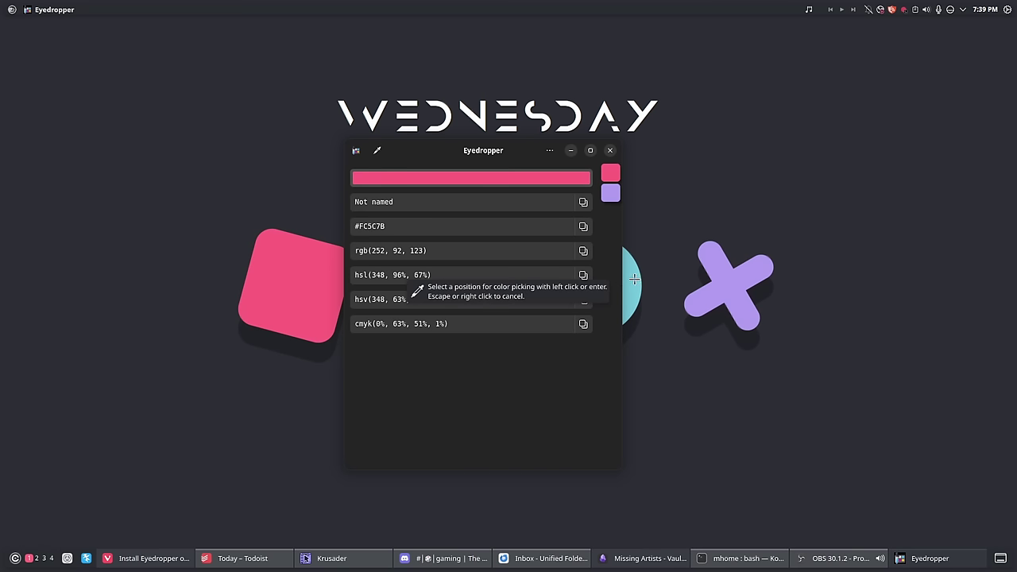
left_click(635, 278)
left_click(610, 193)
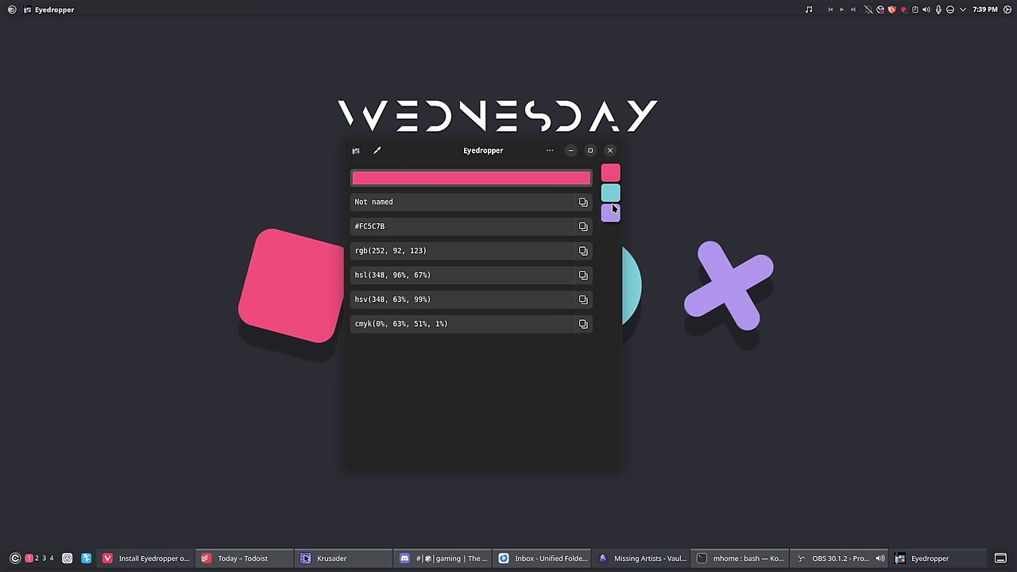
left_click(612, 213)
left_click(611, 194)
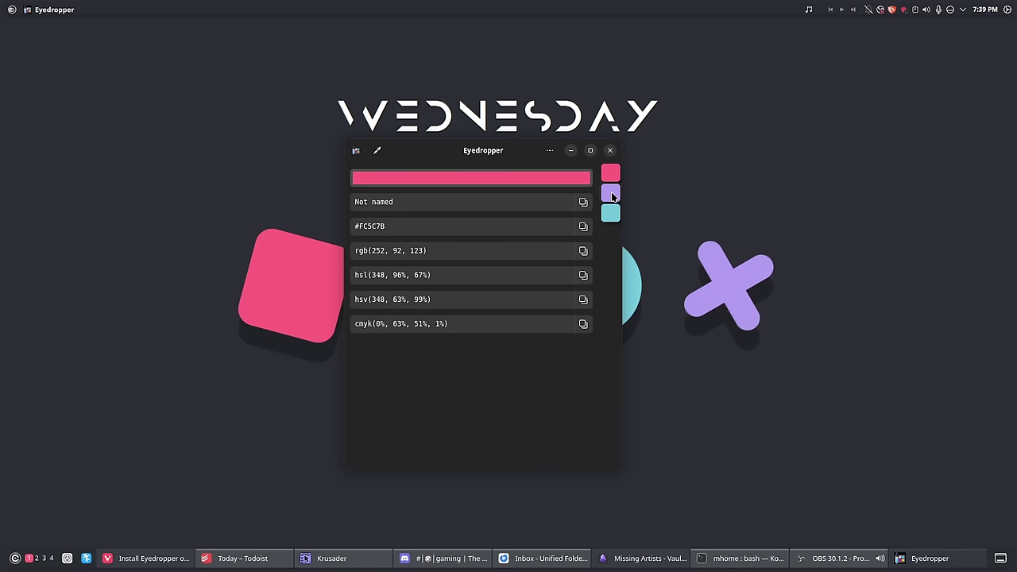
left_click(613, 194)
left_click(612, 213)
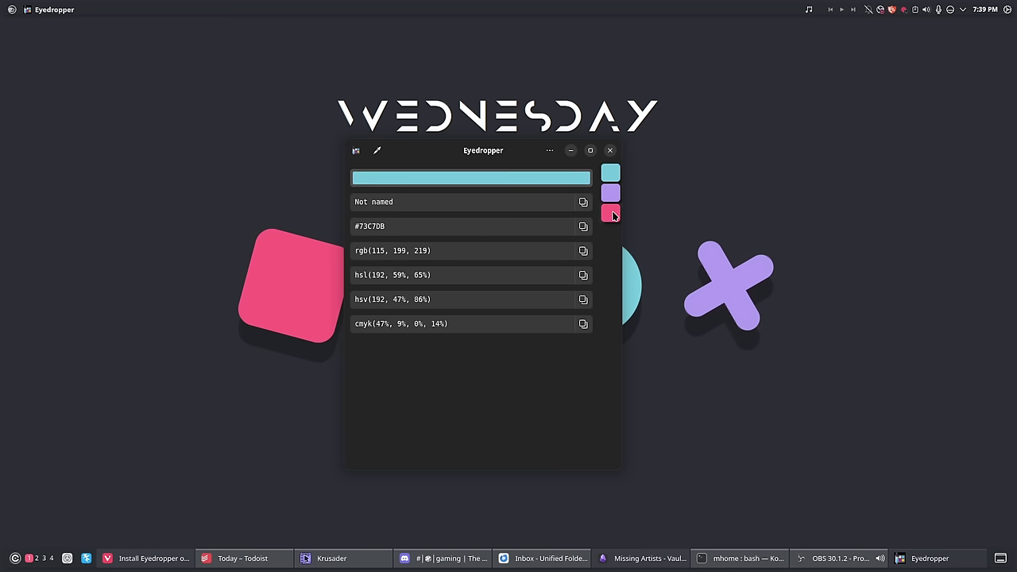
Pick the colours of the blue taskbar icon and the WEDNESDAY lettering on the desktop
left_click(379, 153)
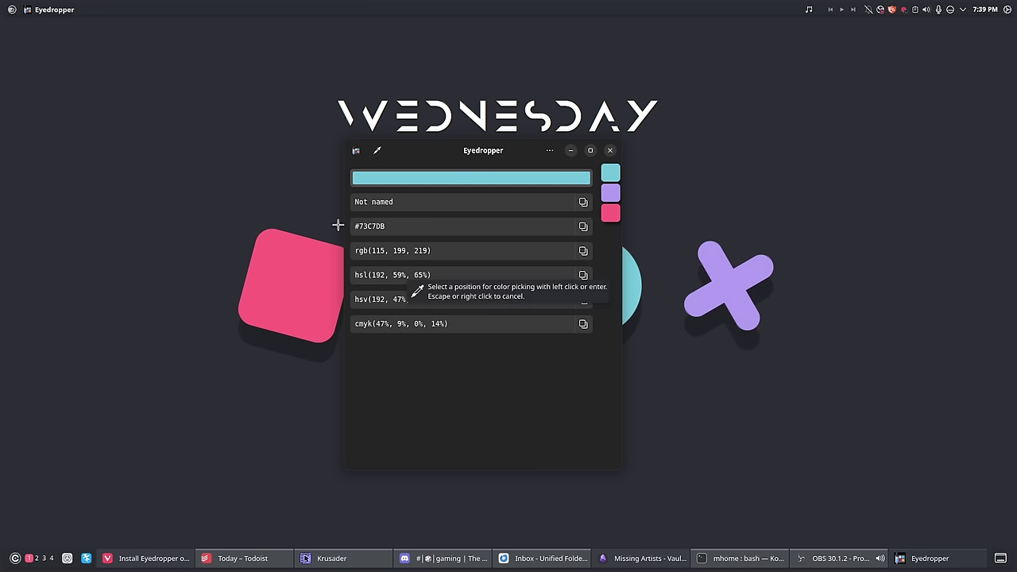
left_click(85, 558)
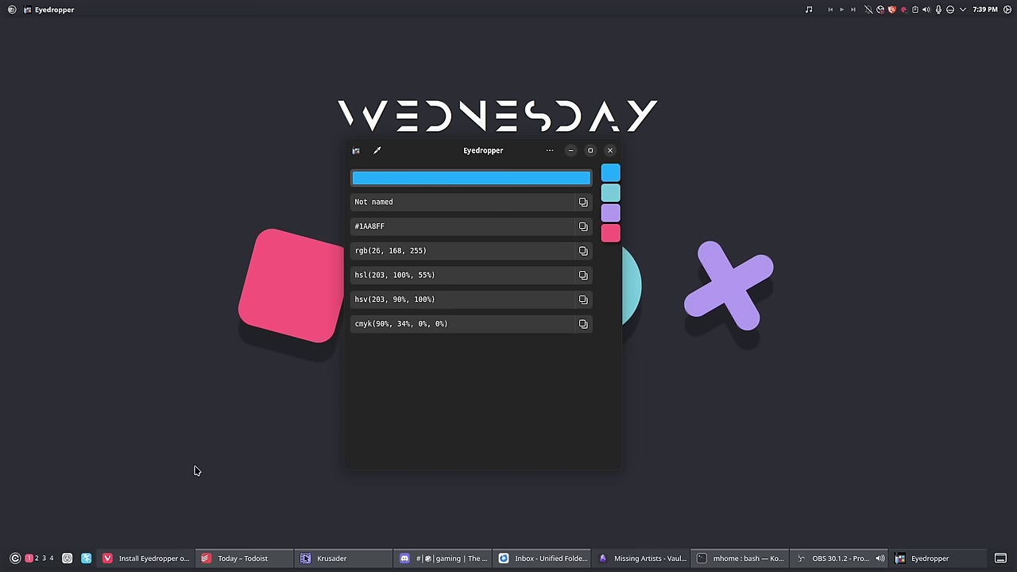
left_click(378, 151)
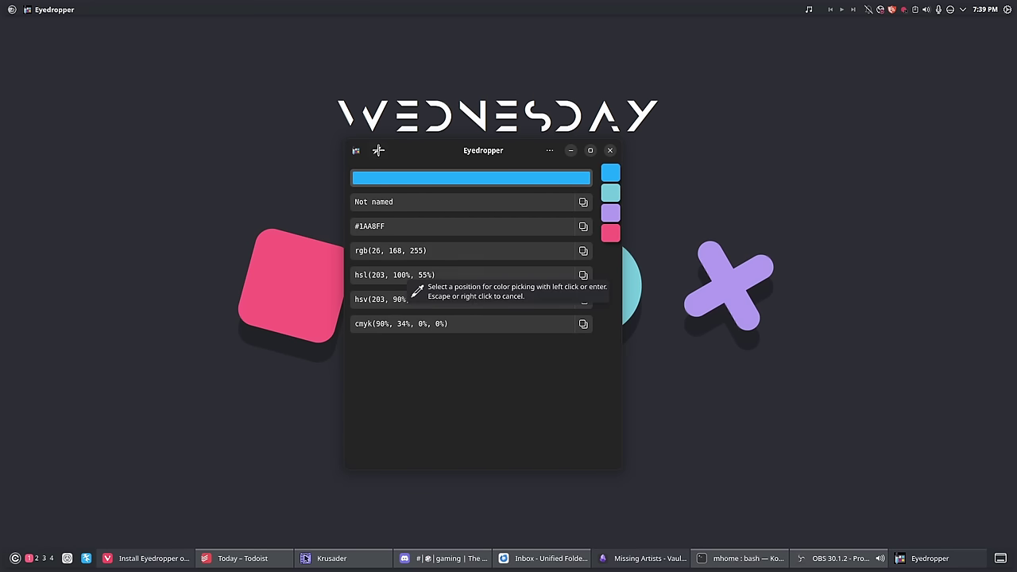
left_click(445, 124)
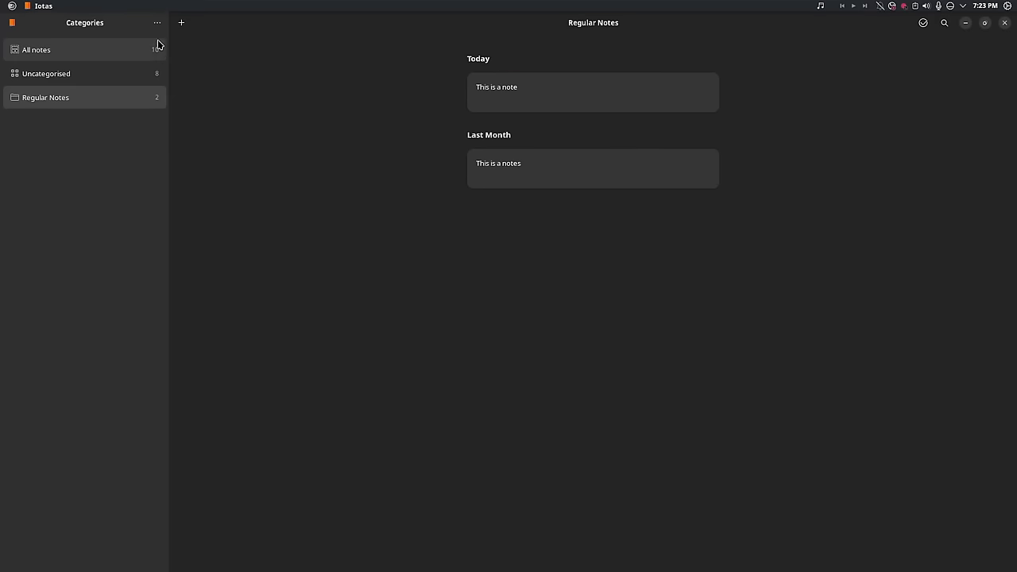
Review the Interface and Data preferences in the Iotas notes app
left_click(156, 23)
left_click(170, 114)
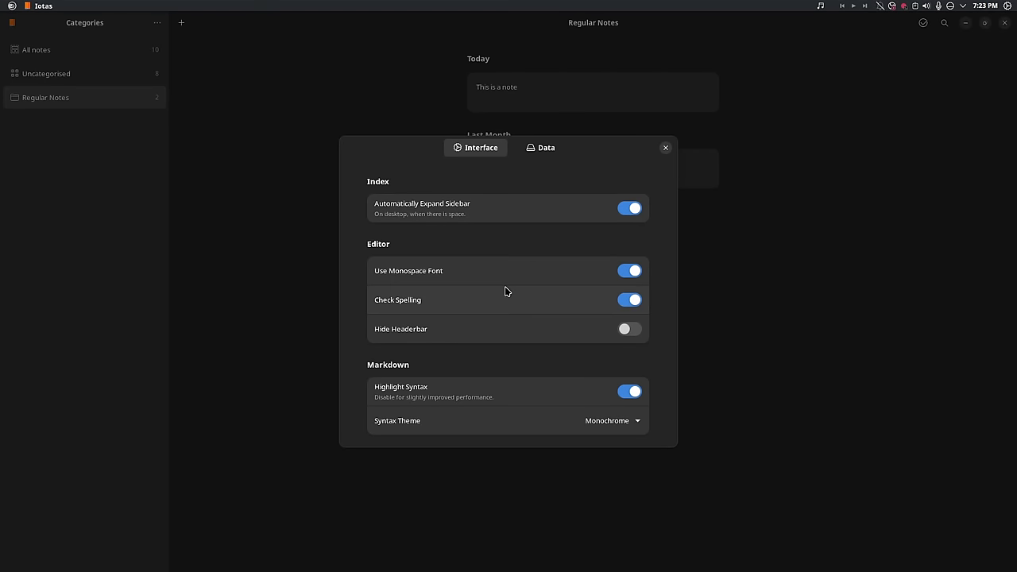
left_click(541, 150)
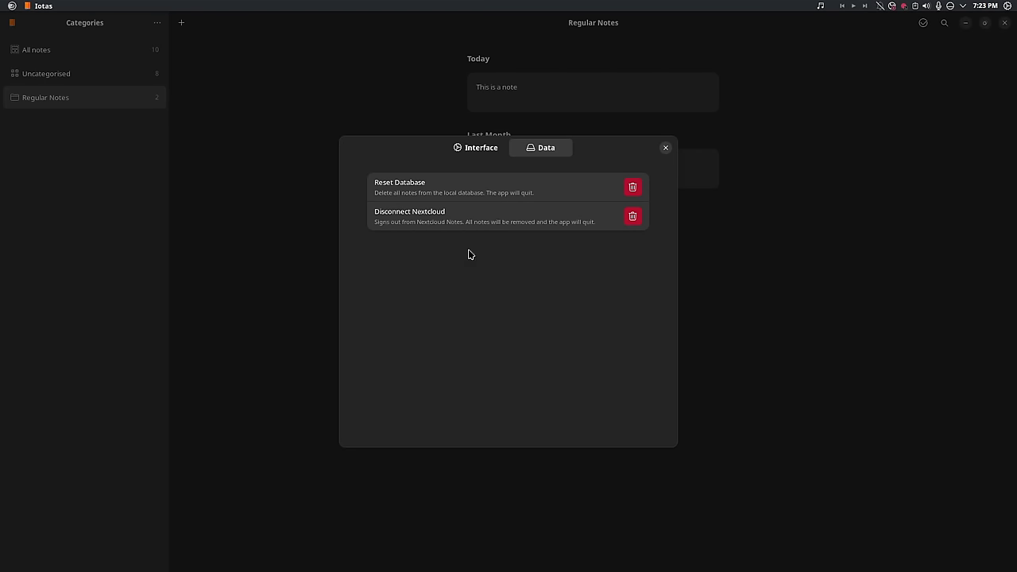
left_click(480, 150)
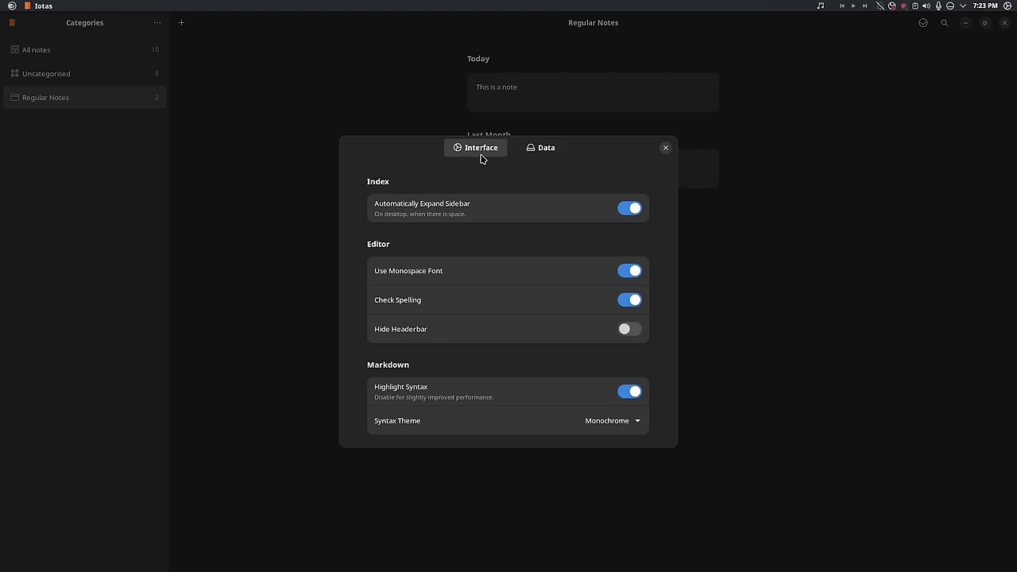
left_click(667, 148)
Create a note headed "This is a Note" with bullets "Great markdown support" and "This is a list", plus numbered item "This is also a list"
left_click(181, 23)
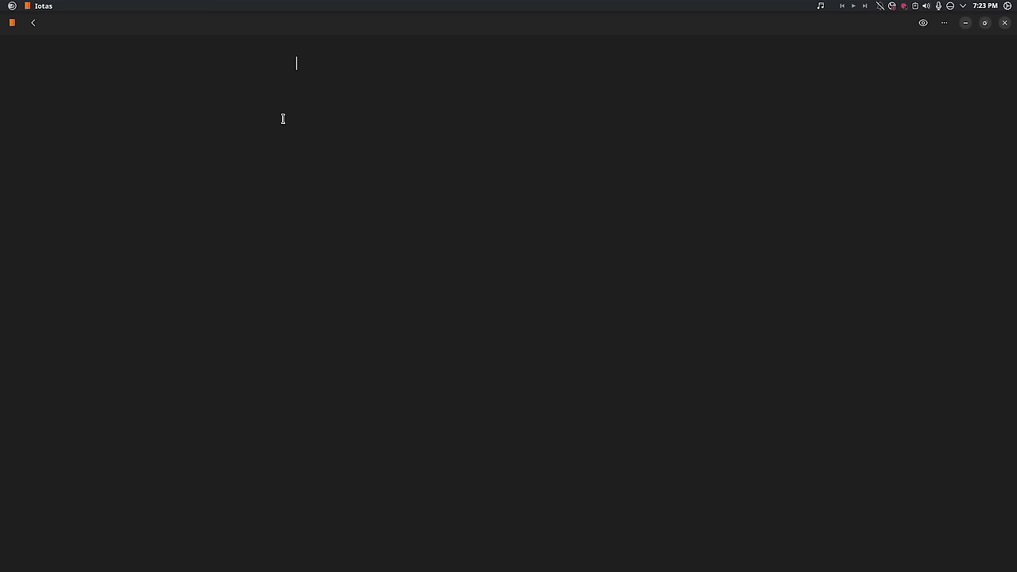
type("# This is a Note  ")
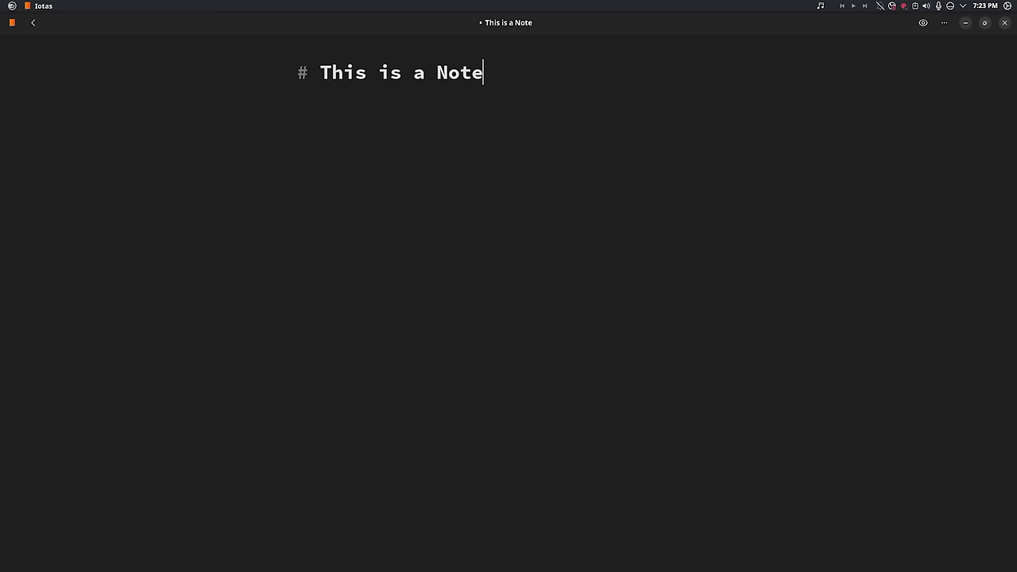
type("* Great markdown")
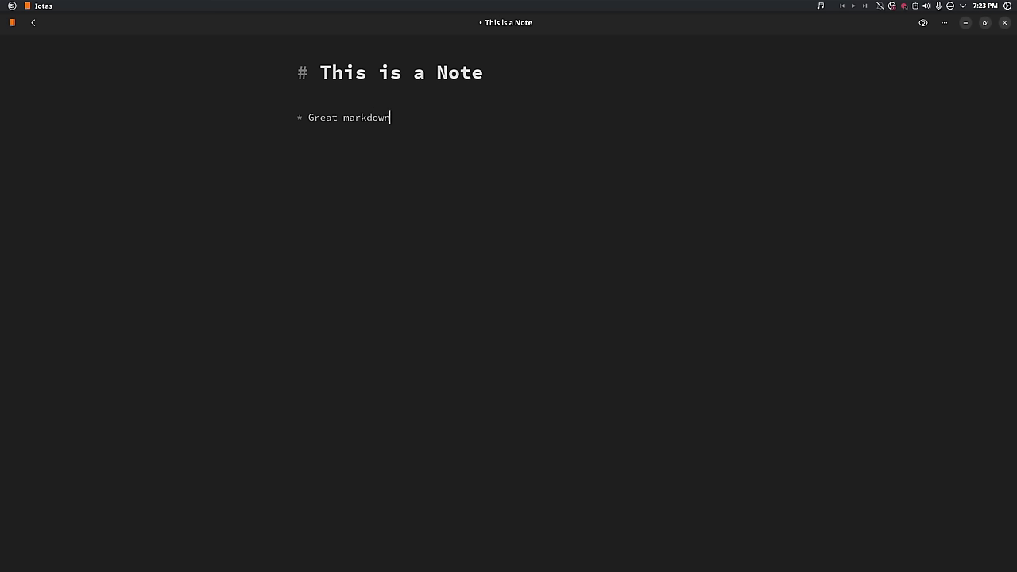
type(" support * This is a list")
key("Return")
key("Return")
type("1. This is also a list")
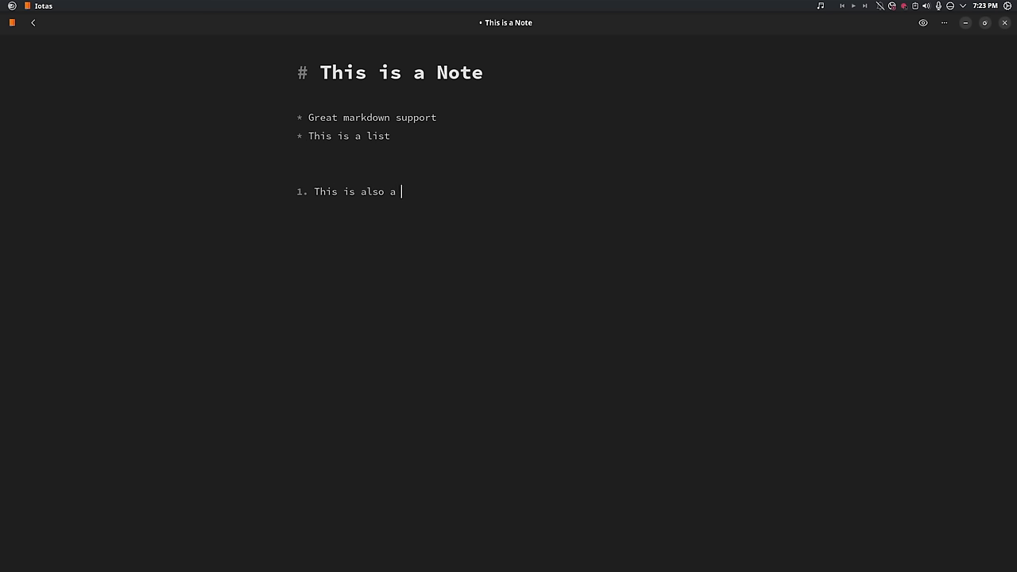
key("Return")
key("Return")
type("[this is a link](htt")
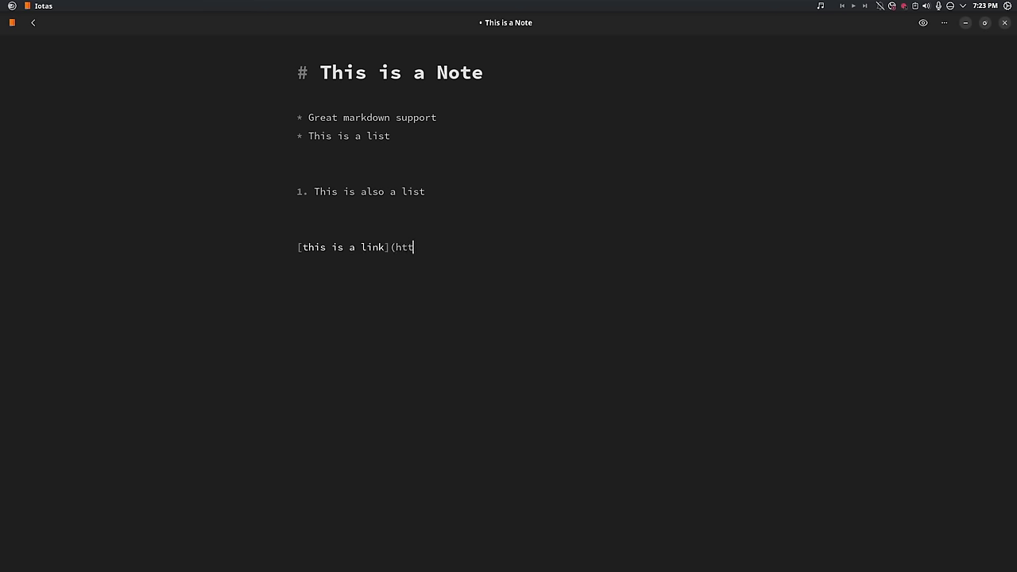
type("ps://thelionuxcast.org)")
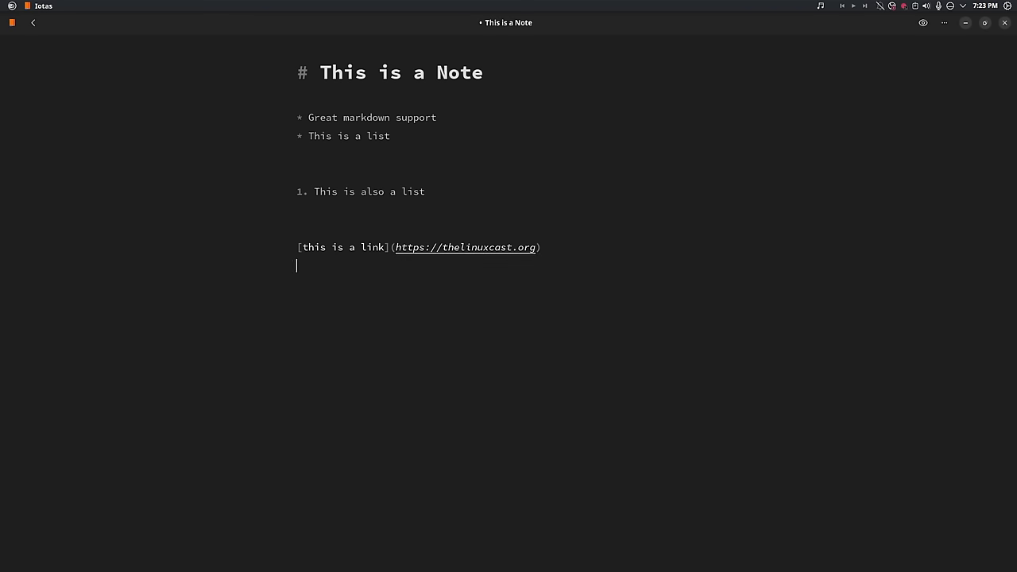
key("Escape")
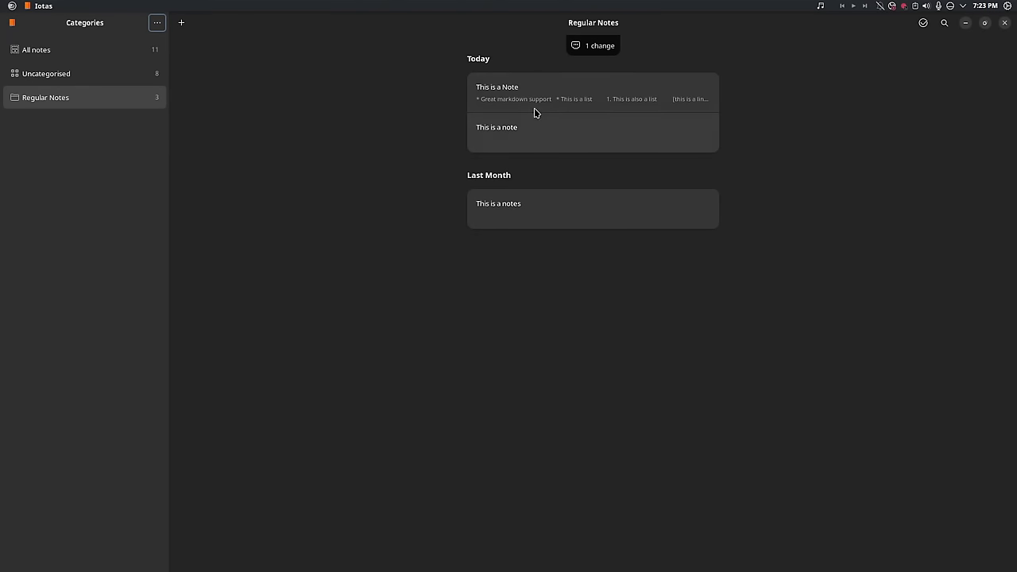
Reopen "This is a Note" and check its rendered Markdown preview, returning to the editor
left_click(535, 112)
left_click(923, 22)
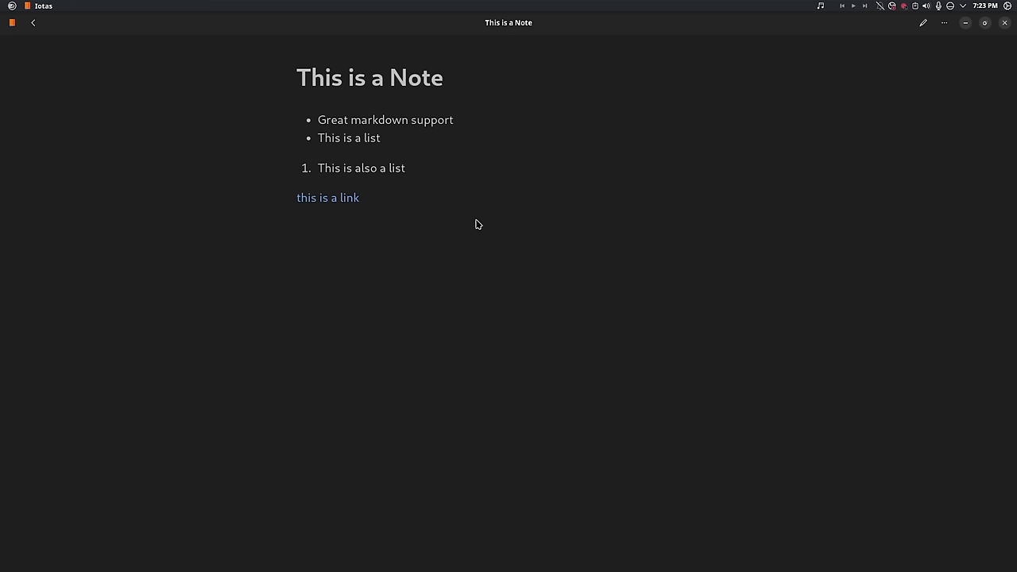
left_click(923, 22)
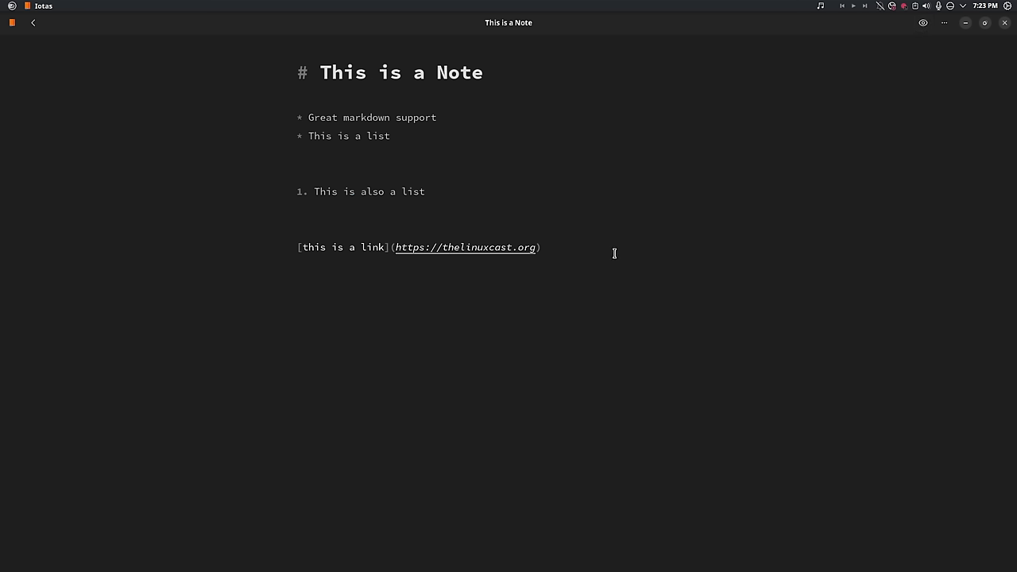
key("Return")
key("Return")
type("a href=\"https://thelinuxcast.org")
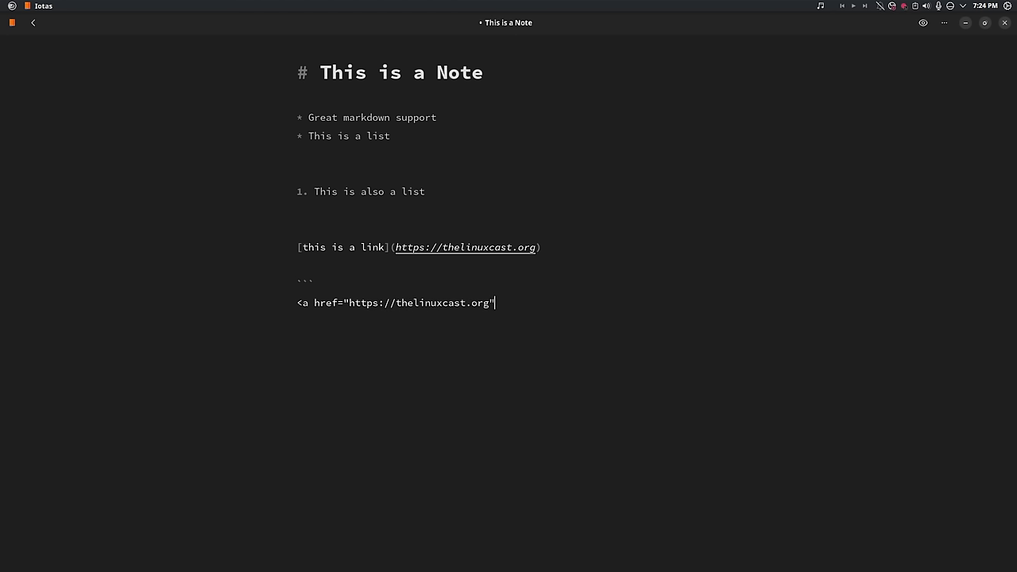
type("\">The Linux cast Website")
key("BackSpace")
key("BackSpace")
key("BackSpace")
key("BackSpace")
key("BackSpace")
key("BackSpace")
key("BackSpace")
key("BackSpace")
key("BackSpace")
key("BackSpace")
type("as")
key("BackSpace")
key("BackSpace")
key("BackSpace")
type("Cast Website</a>")
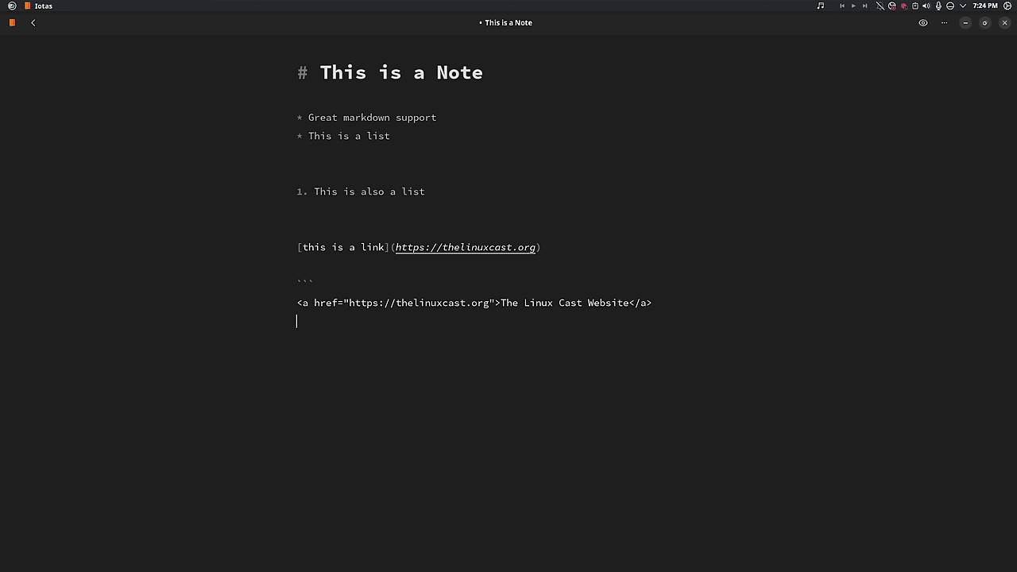
Preview the rendered note and inspect the full width of the HTML code block
left_click(923, 22)
scroll(553, 262, "right", 1)
scroll(517, 264, "left", 2)
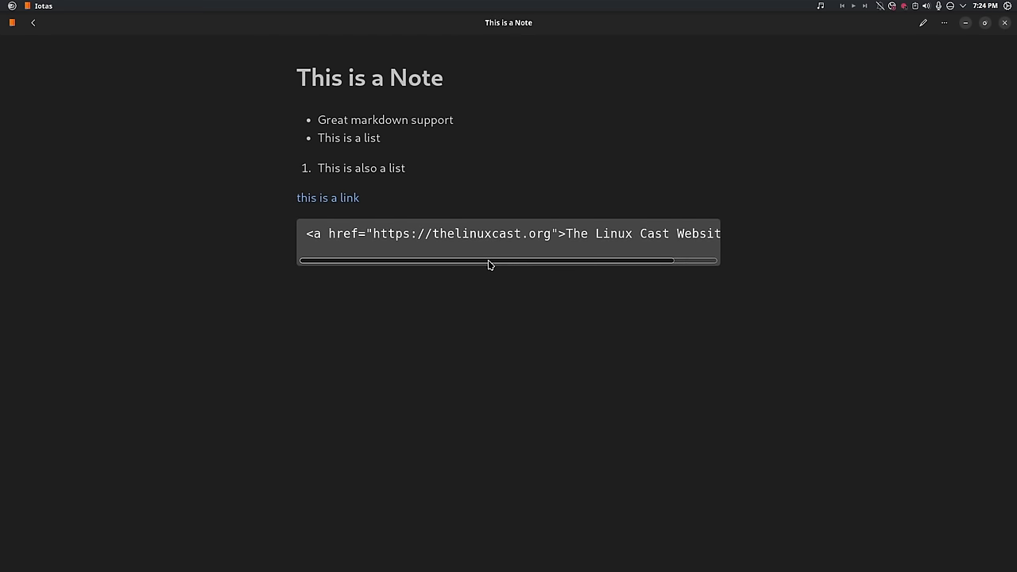
Return the note to editing and add the heading "#### Smaller headline" with the bullet "- Even more lists" below the code block
scroll(488, 263, "right", 1)
left_click(924, 22)
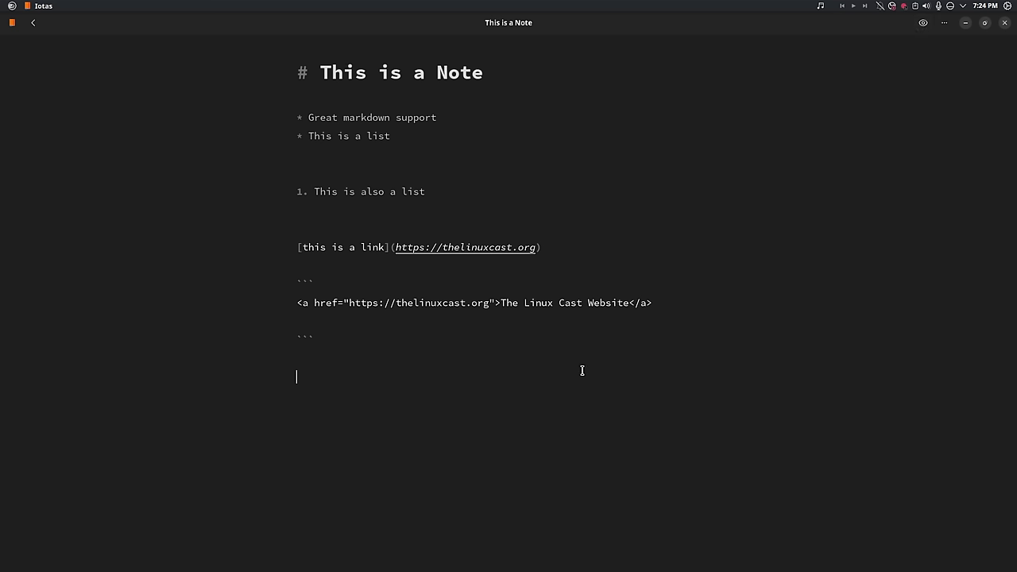
type("#### Smaller headline")
key("Return")
key("Return")
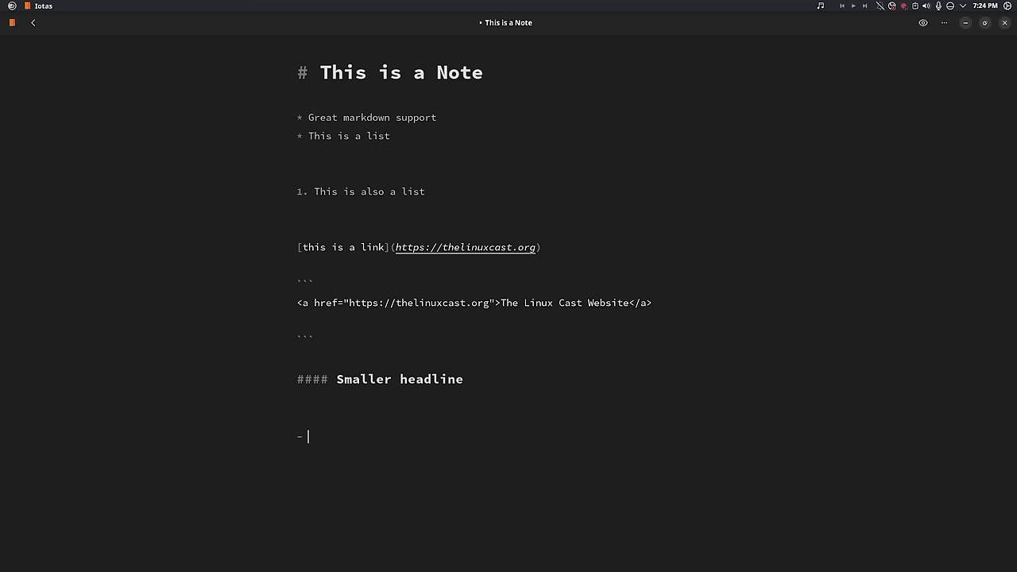
type("- Even more lists")
key("Return")
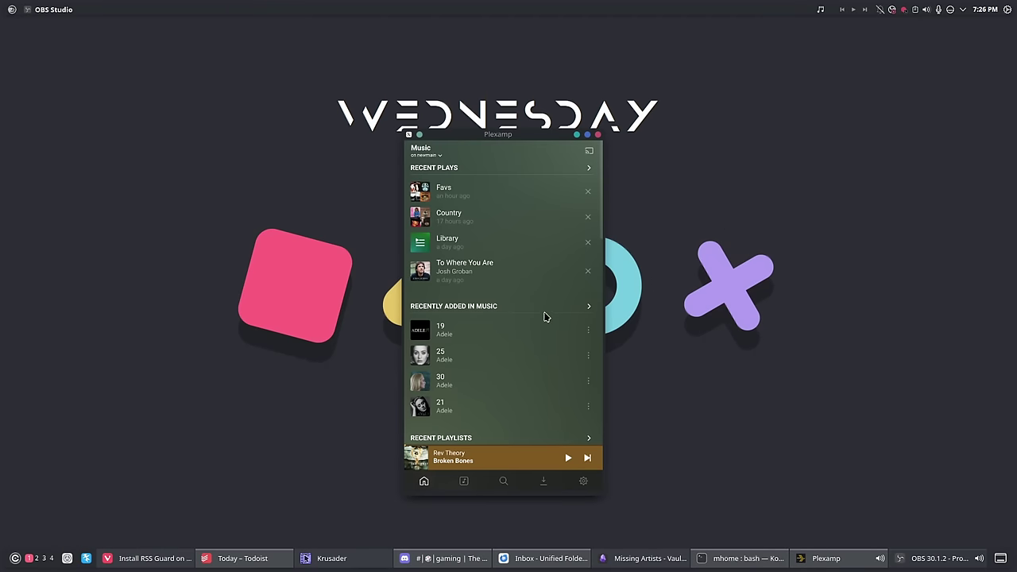
In Plexamp, open the Favs playlist and play "She Hates Me" by Puddle of Mudd
scroll(545, 318, "down", 5)
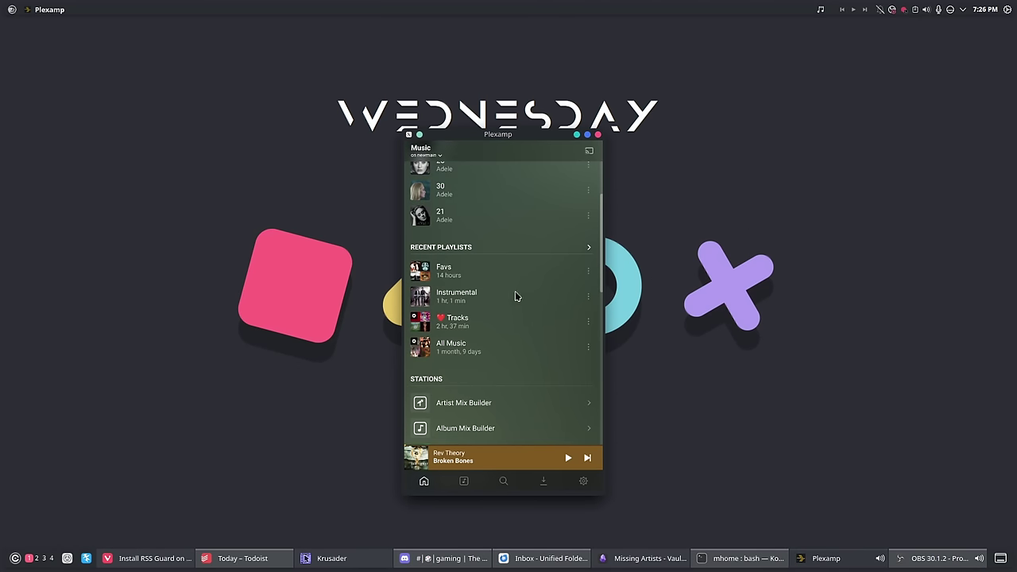
left_click(492, 276)
scroll(554, 321, "down", 10)
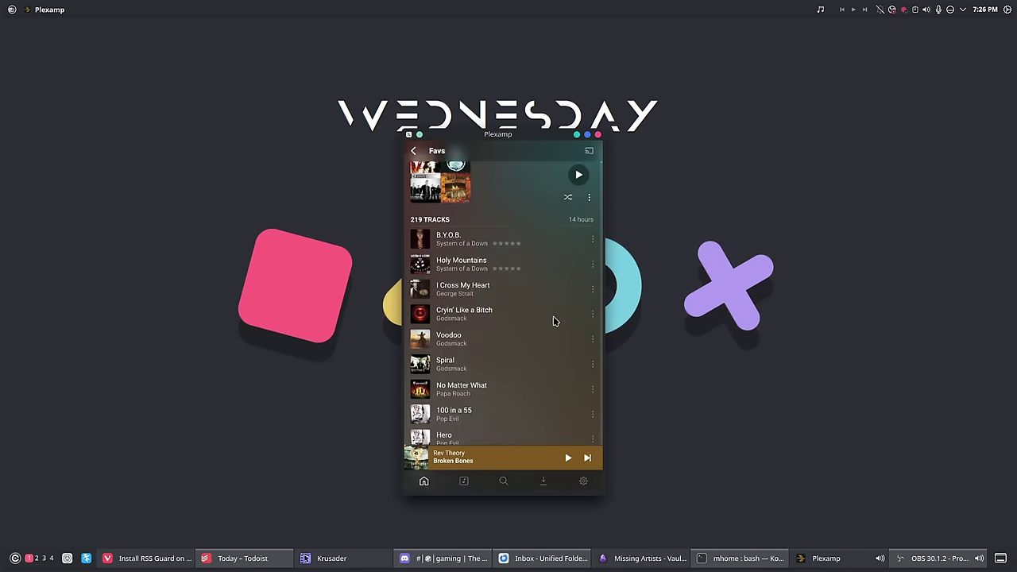
scroll(555, 321, "down", 10)
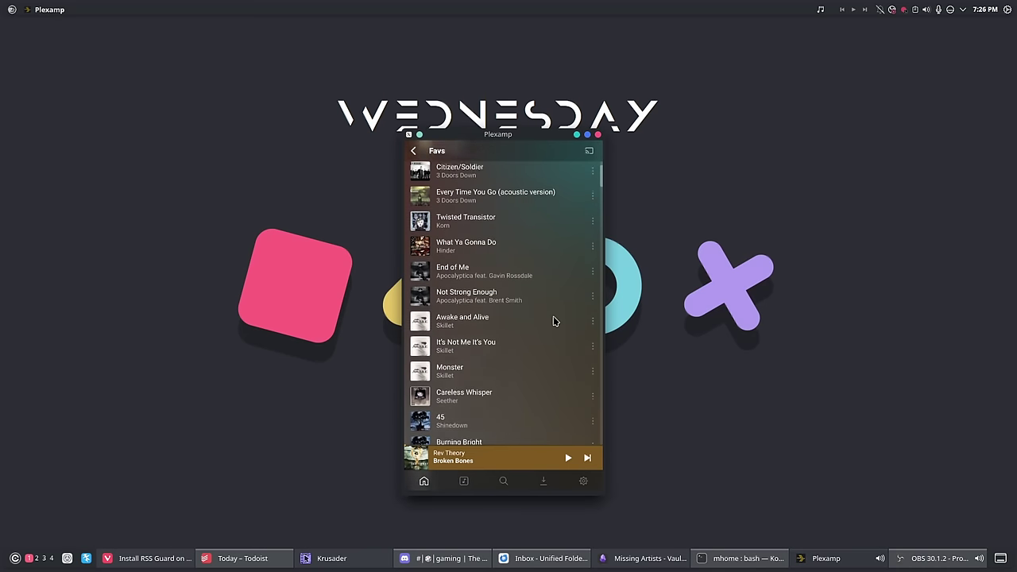
scroll(555, 321, "down", 3)
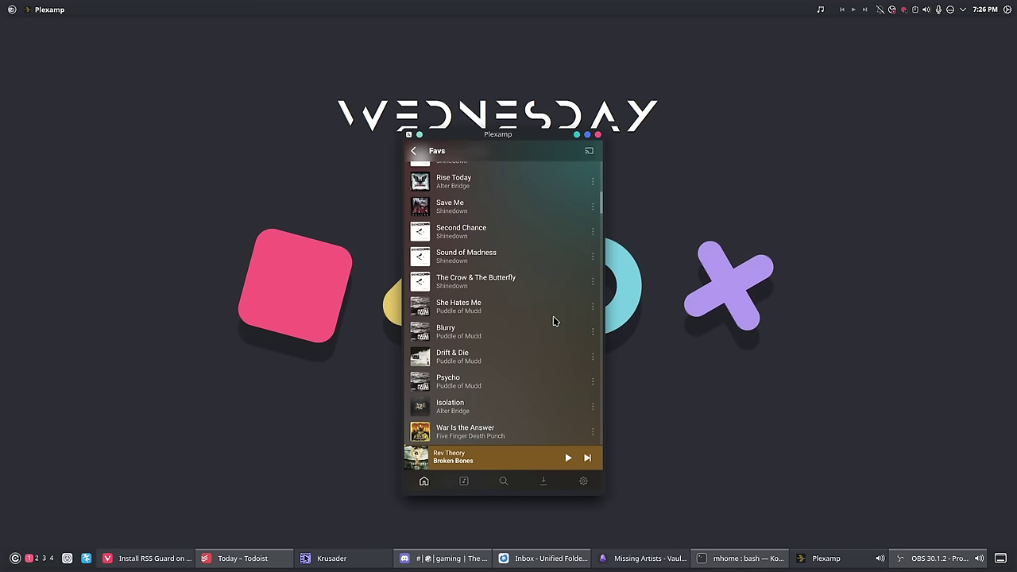
right_click(470, 304)
left_click(447, 312)
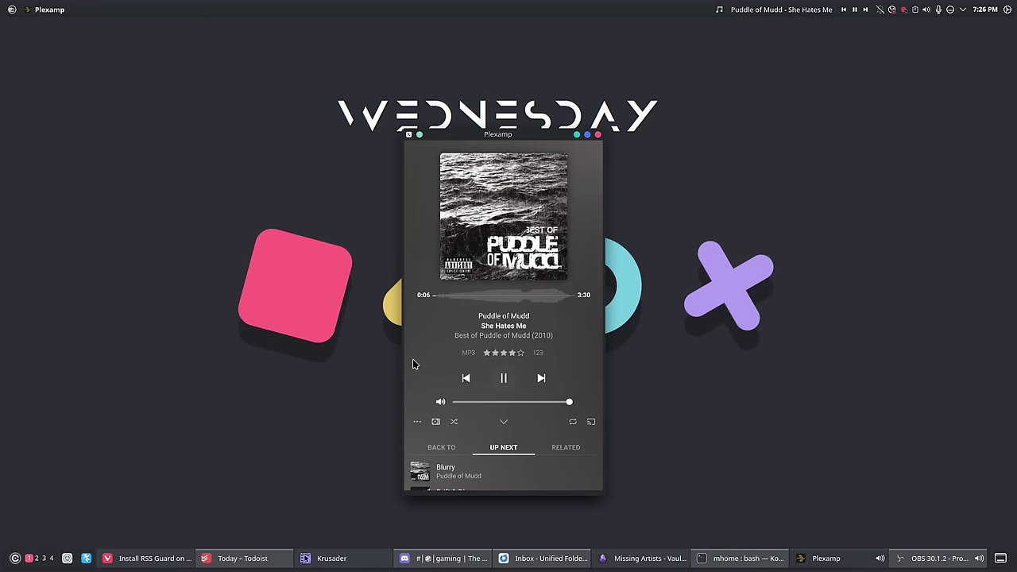
Look over the player's controls and the upcoming tracks, then return to the Favs playlist
scroll(451, 325, "down", 5)
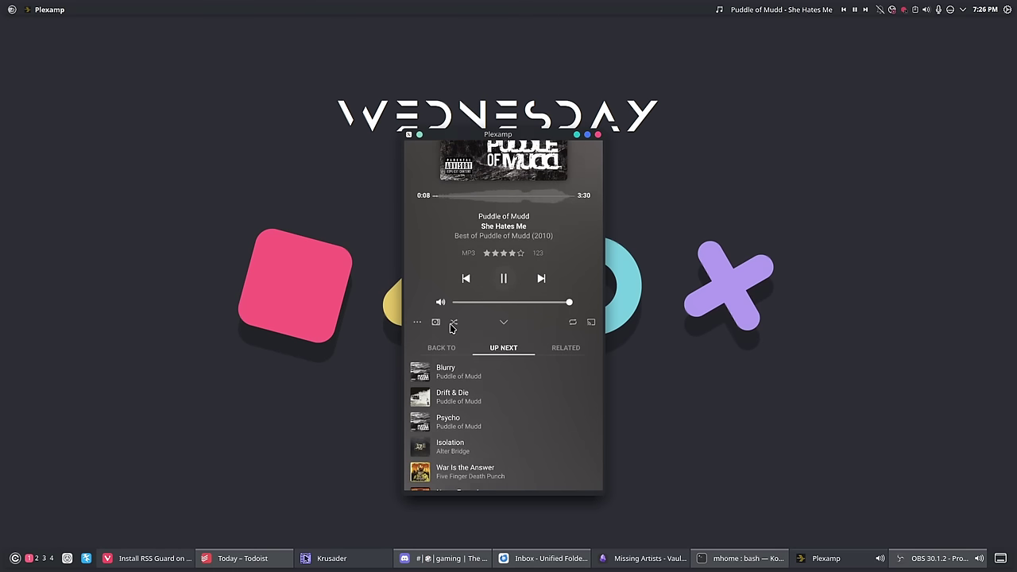
scroll(449, 330, "up", 5)
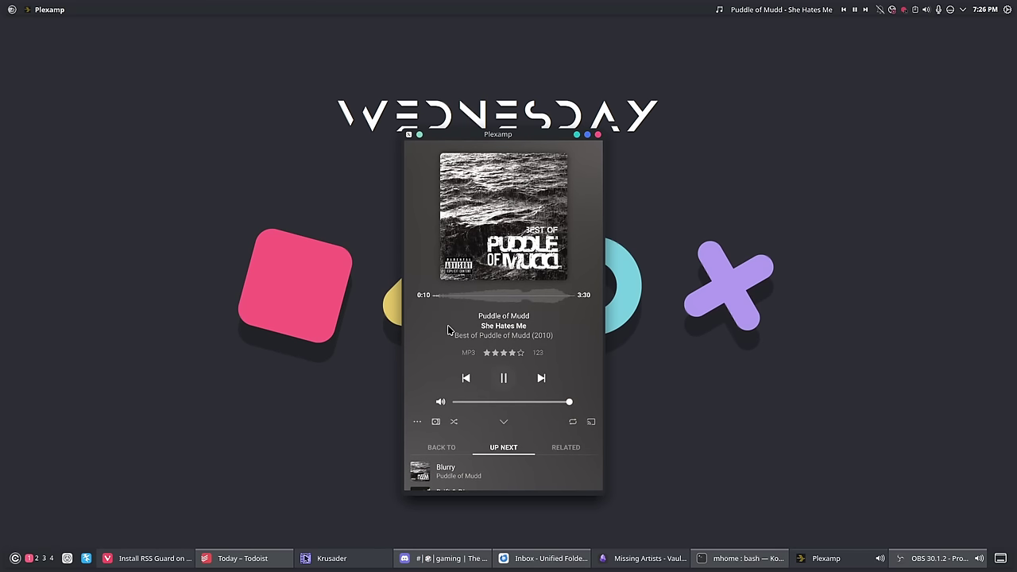
scroll(449, 330, "down", 3)
scroll(449, 330, "up", 3)
left_click(504, 422)
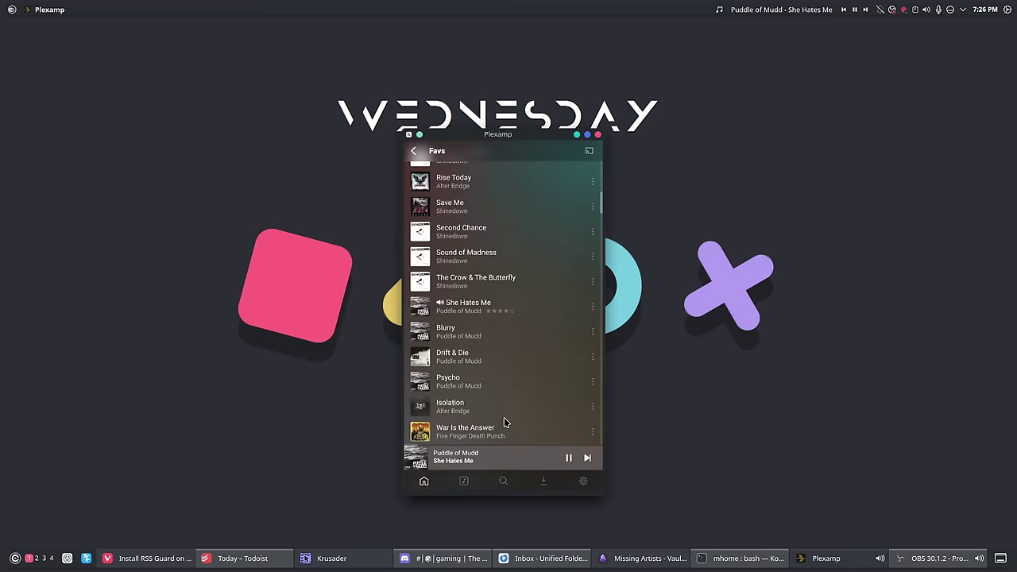
Open Plexamp's Experience settings and review the available display and library options
left_click(583, 482)
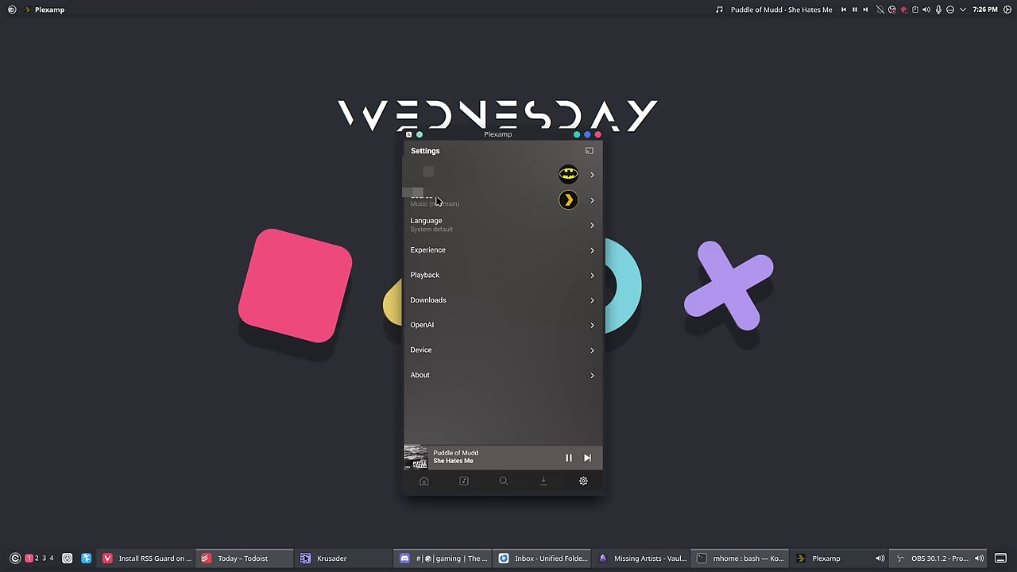
left_click(457, 254)
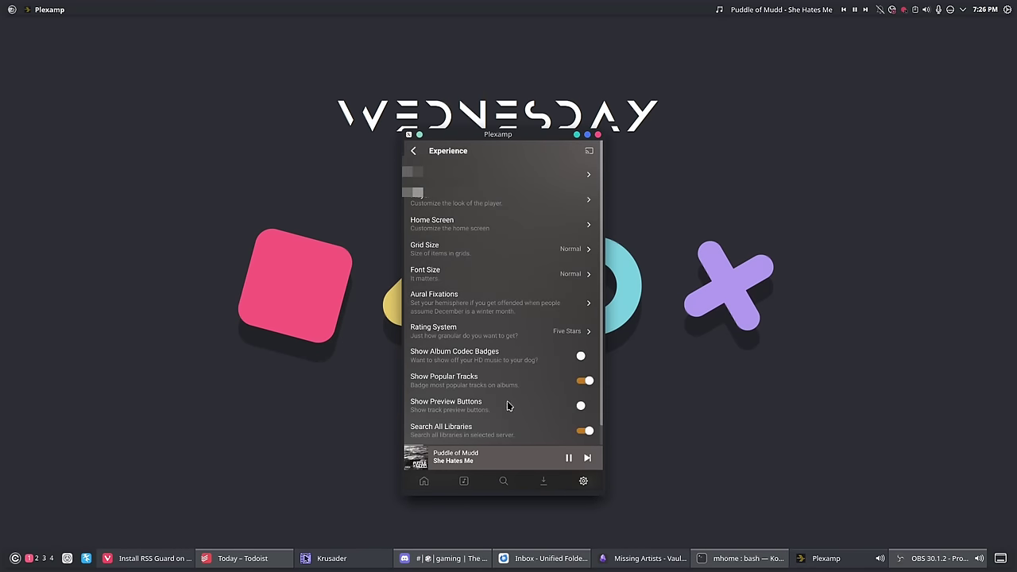
scroll(504, 270, "down", 3)
scroll(504, 270, "up", 3)
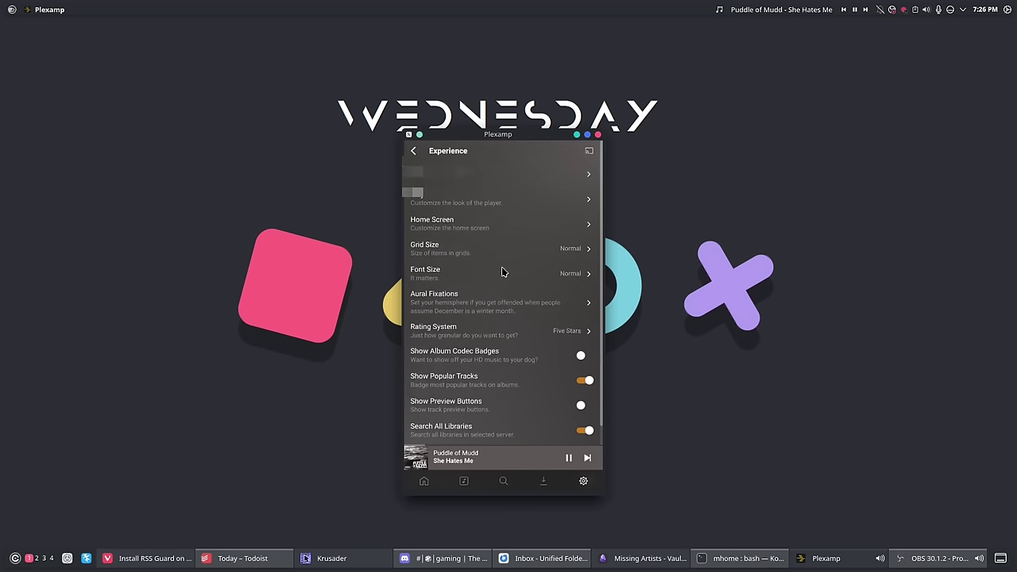
Start a Sonic Adventure with "Lonely Day" by System of a Down and search for a second track with "Hol"
key("ctrl+f")
left_click(480, 326)
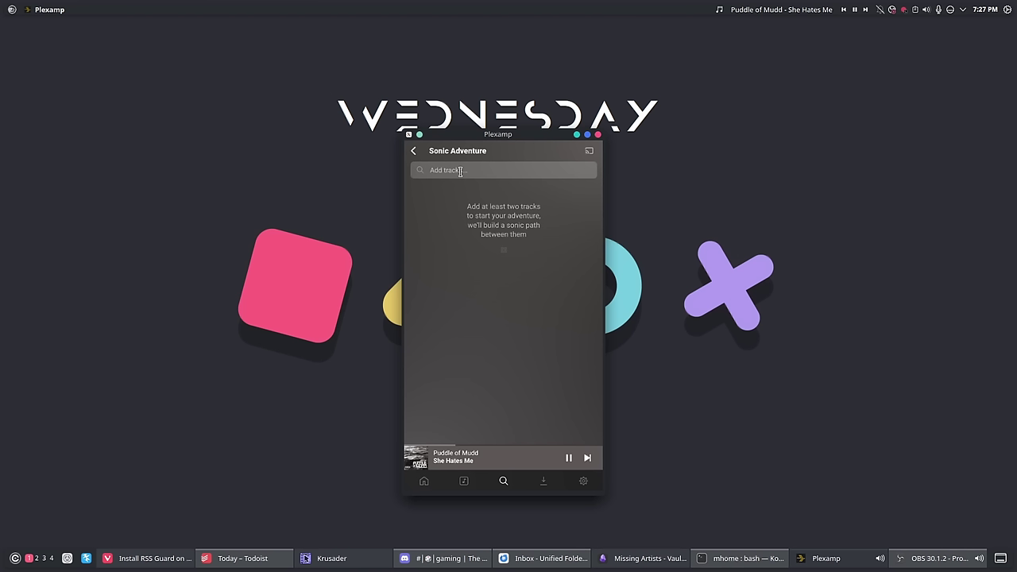
type("system of a down")
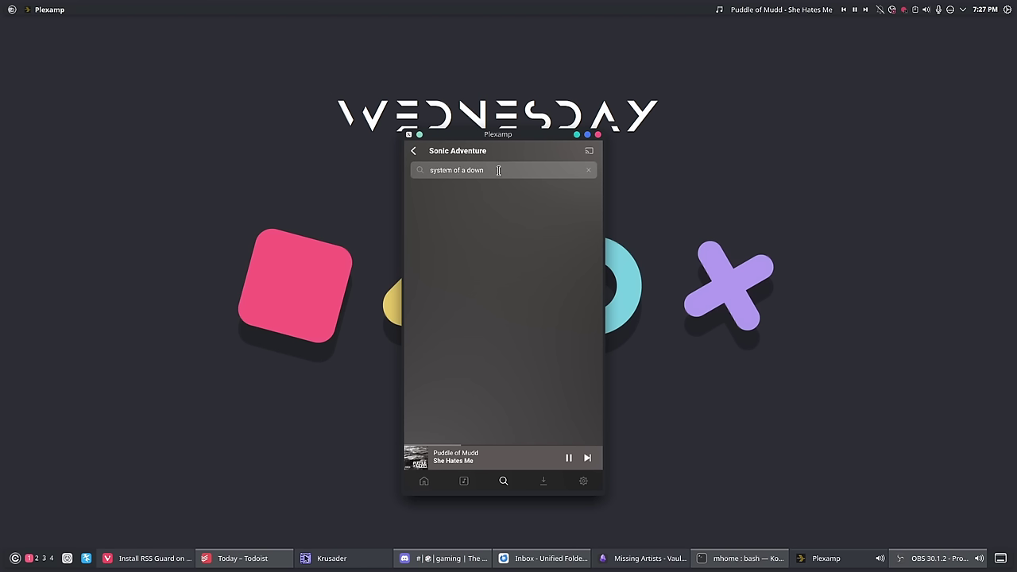
left_click_drag(496, 170, 419, 170)
type("lonely day")
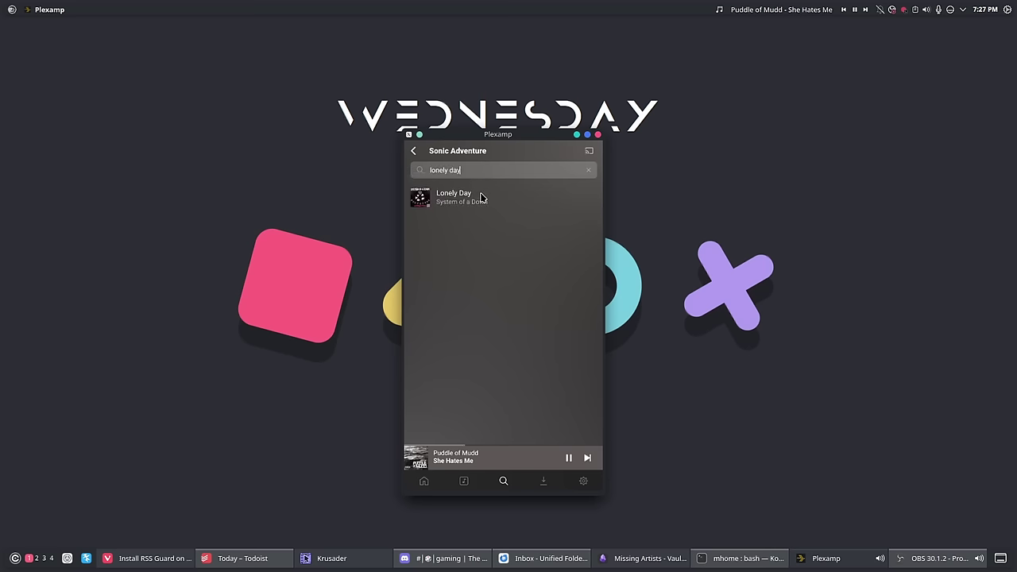
left_click(482, 198)
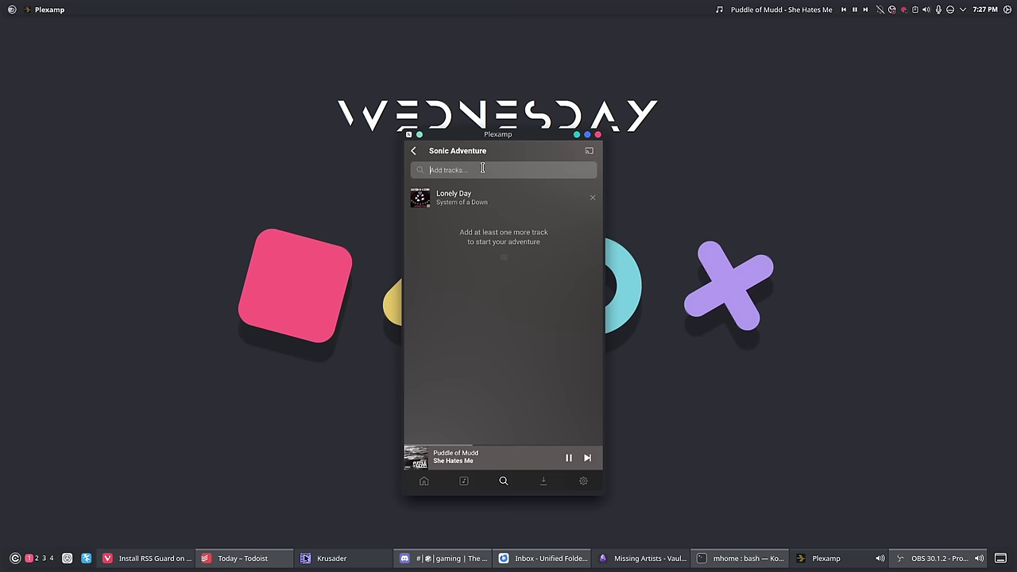
type("Hol")
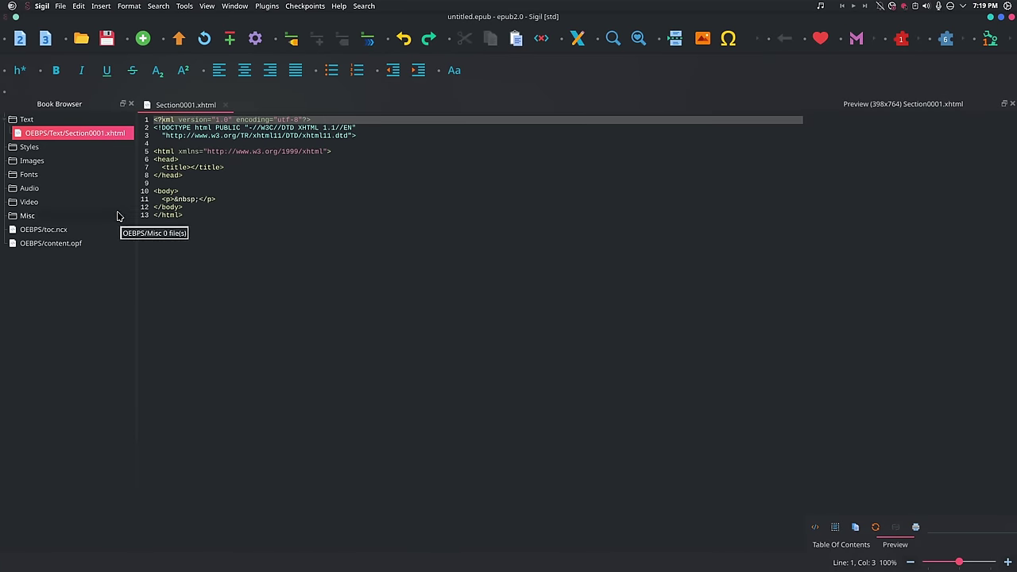
Open the Backup EPUB in Sigil and examine the series, ISBN and UUID entries in content.opf
key("ctrl+o")
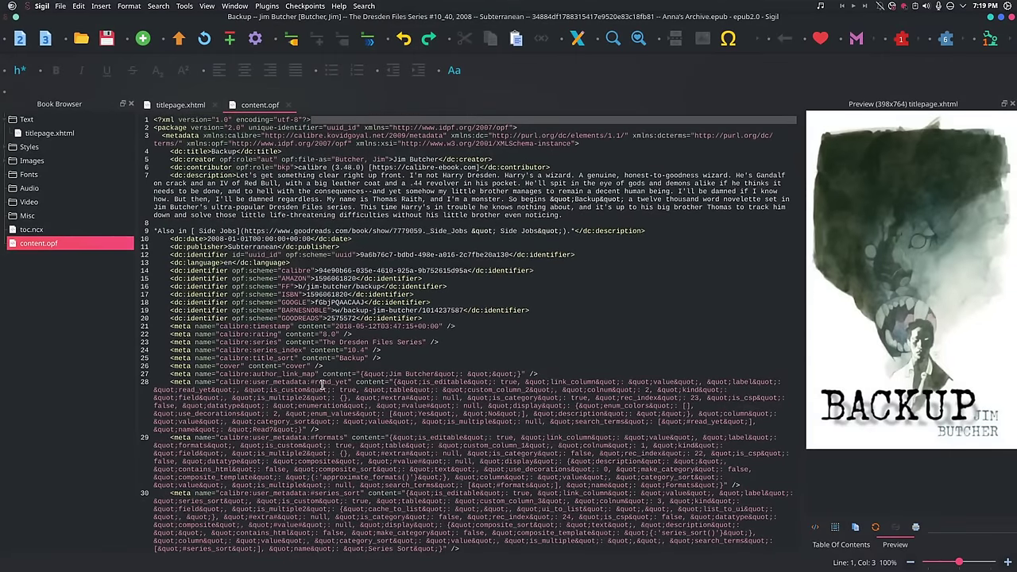
left_click_drag(384, 350, 193, 351)
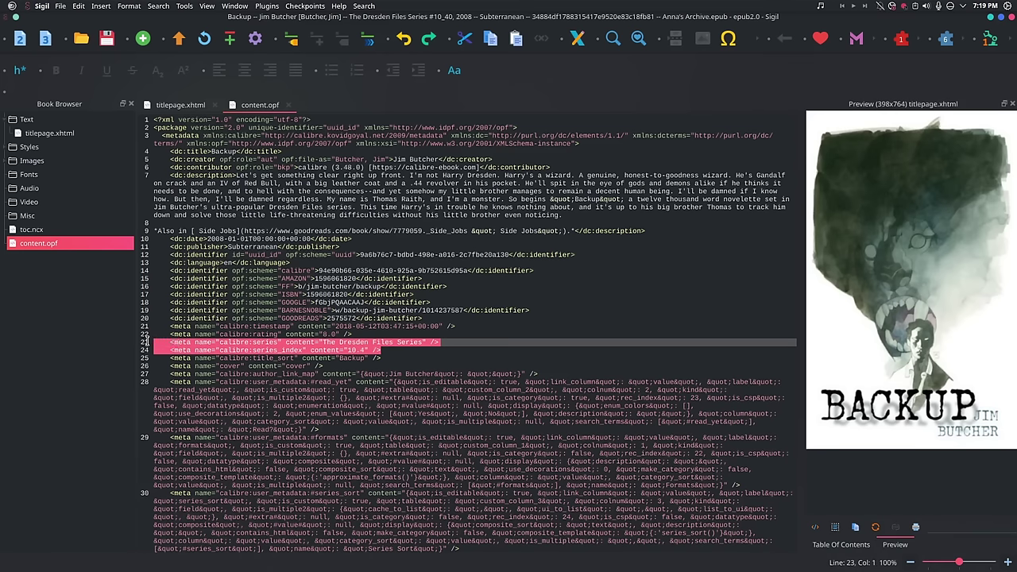
left_click(275, 294)
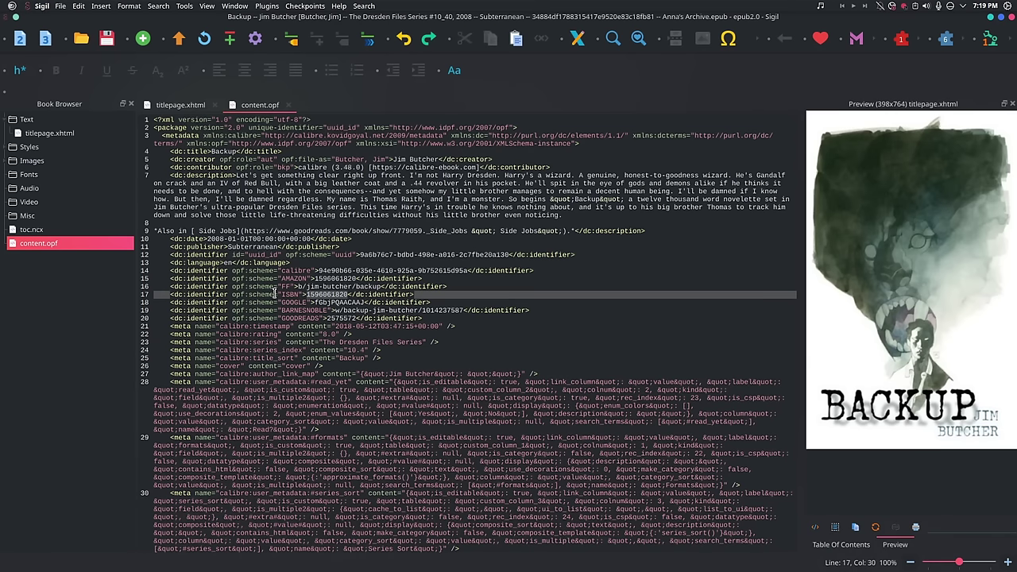
left_click(325, 253)
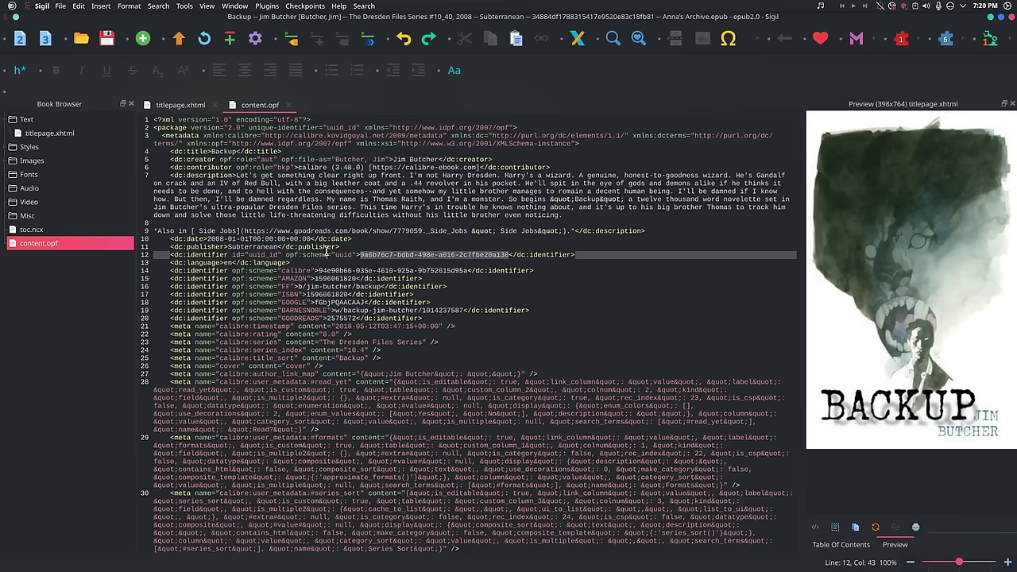
Inspect the book's toc.ncx, titlepage.xhtml and Styles folder contents, then return to content.opf
double_click(60, 229)
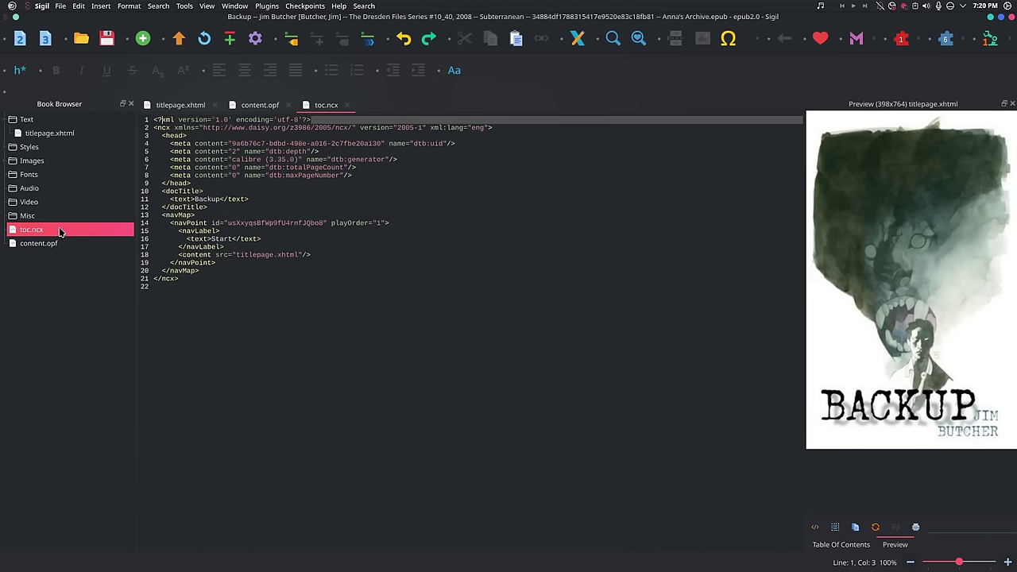
double_click(50, 135)
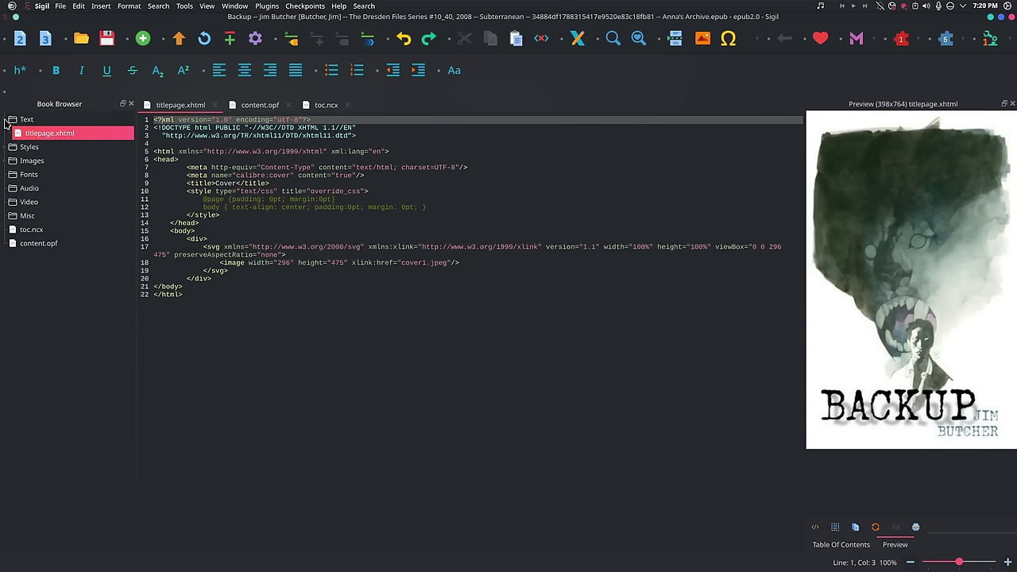
left_click(8, 147)
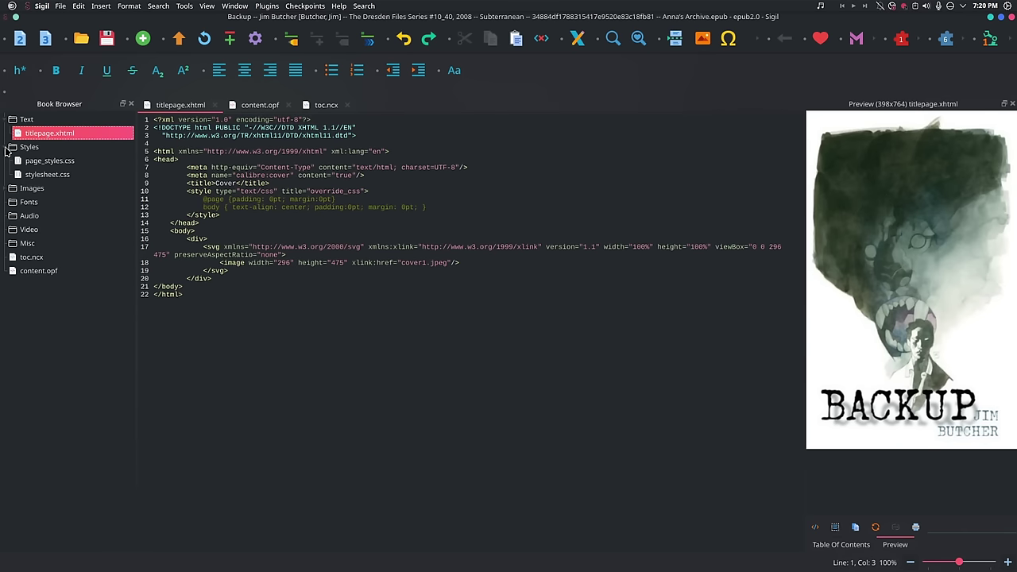
left_click(8, 149)
left_click(11, 151)
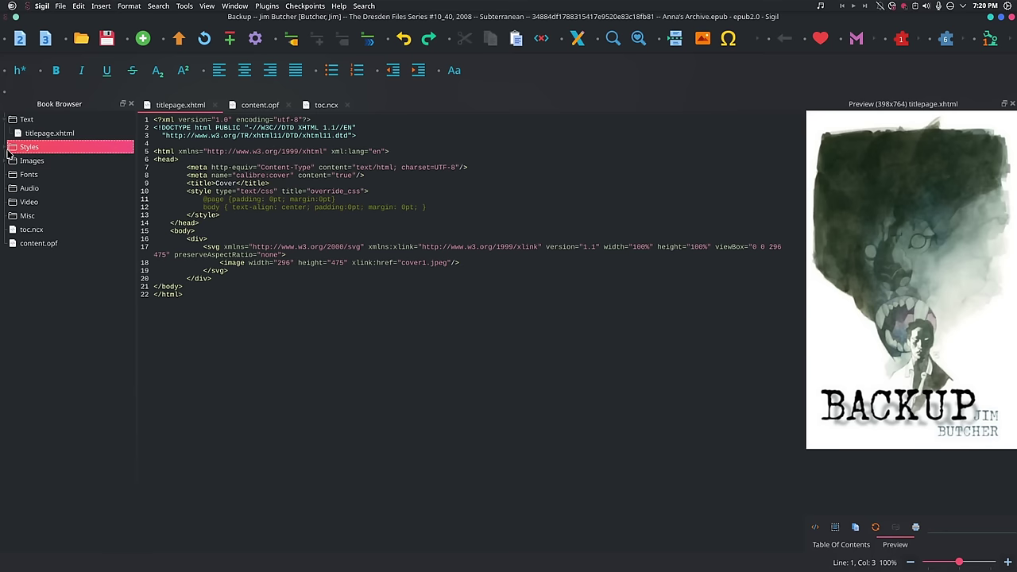
double_click(32, 230)
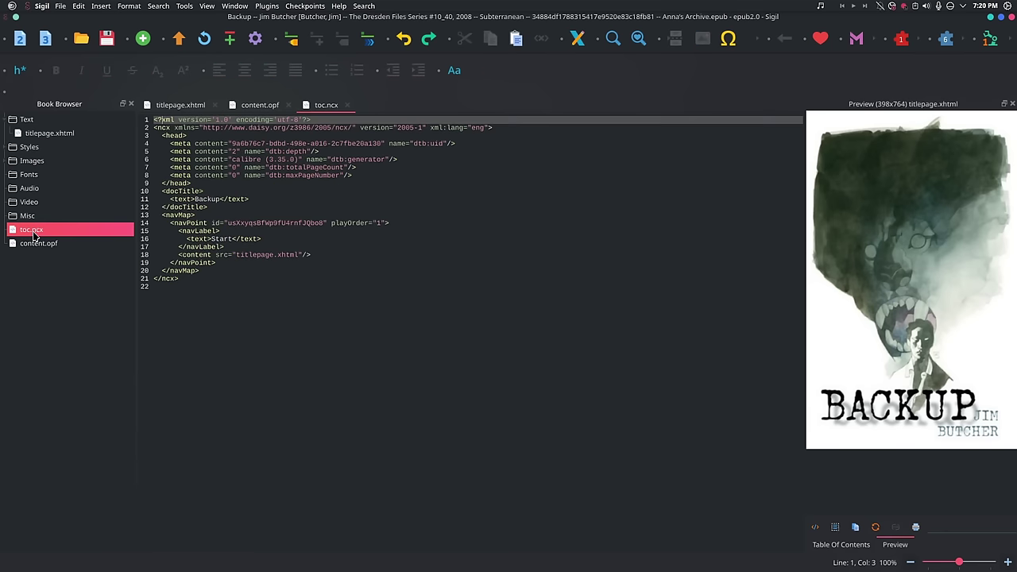
double_click(34, 244)
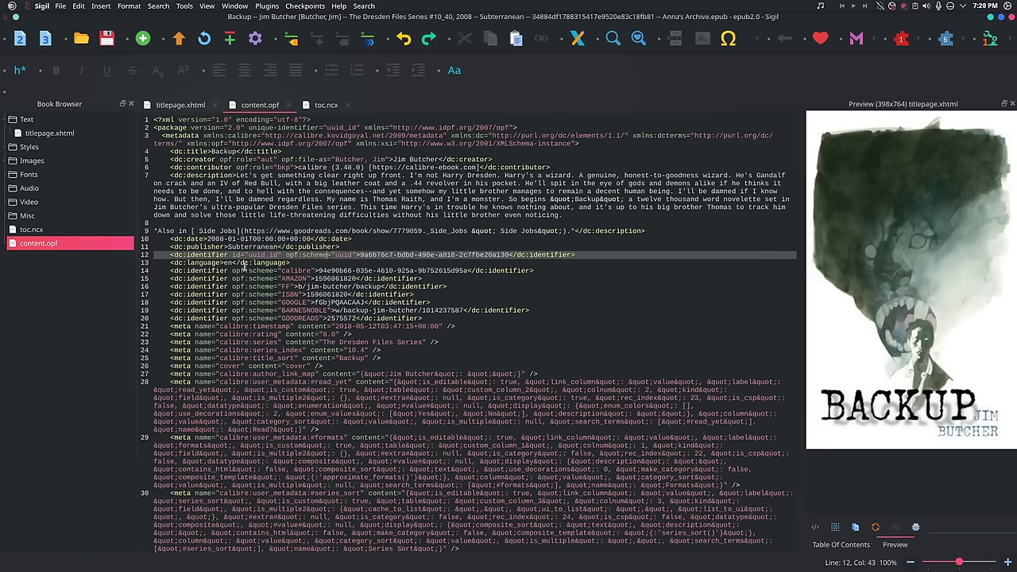